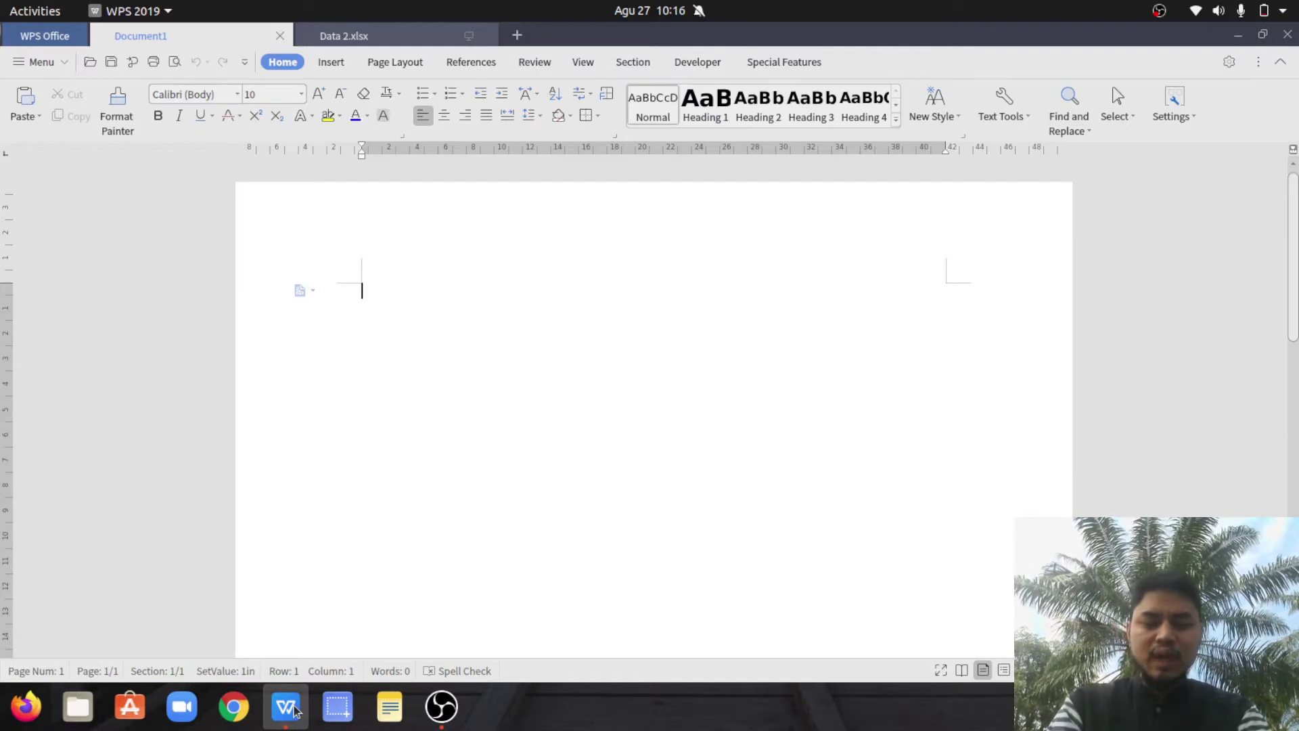
# Enter the labels "Nama :", "Alamat:" and "Umur:" on three separate lines of the blank document.
pyautogui.write('Nama :')
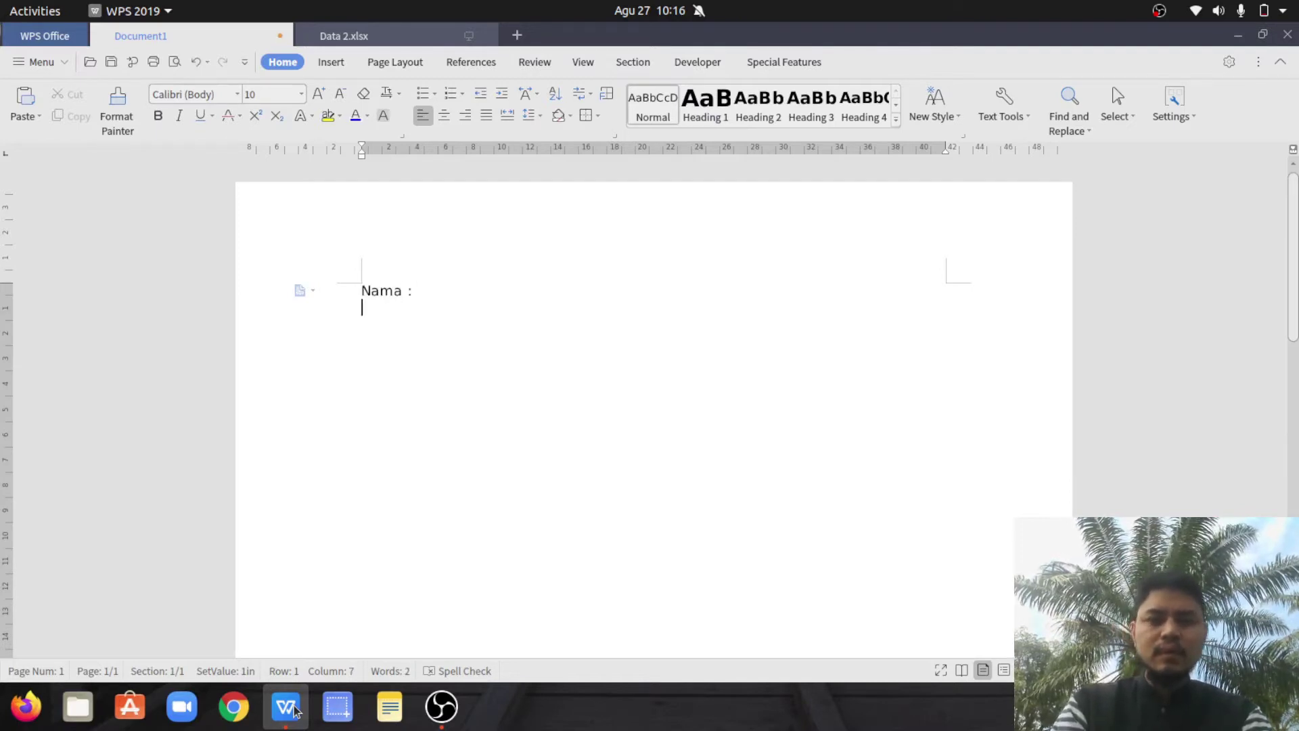
pyautogui.write('Alma')
pyautogui.press('BackSpace')
pyautogui.press('BackSpace')
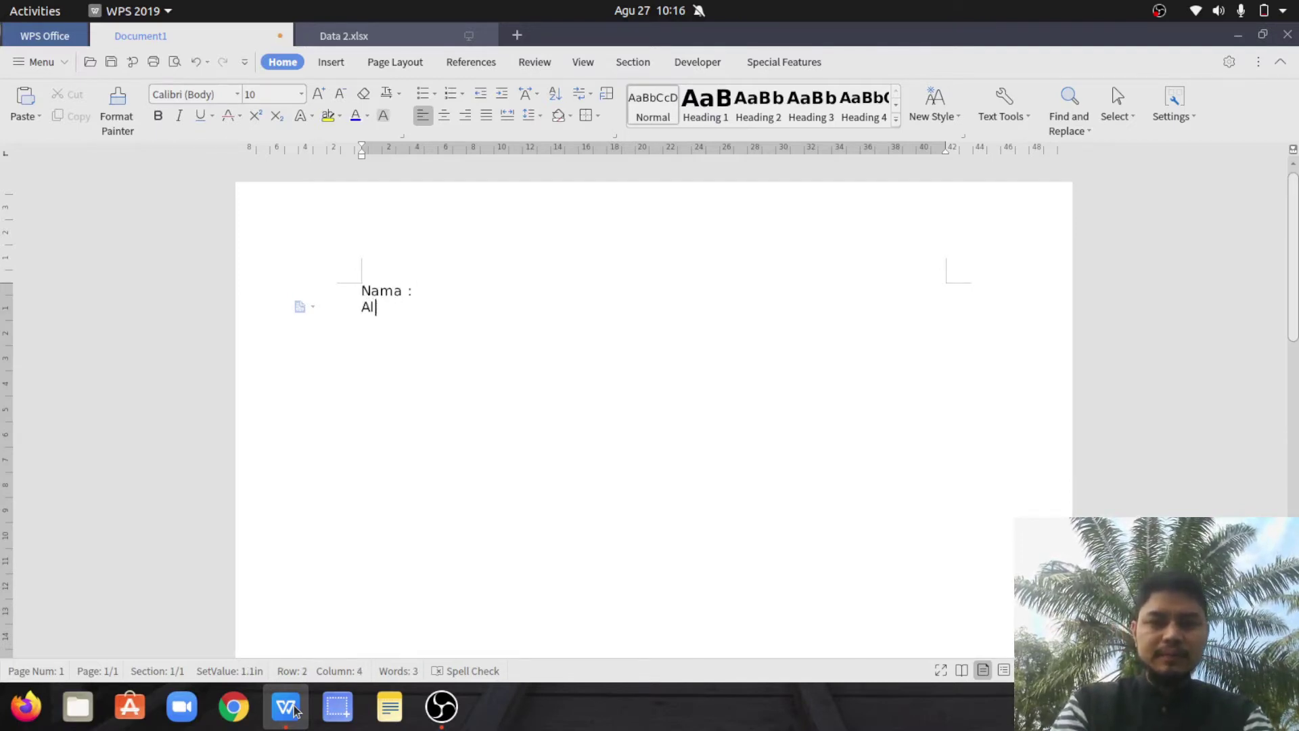
pyautogui.write('amat:')
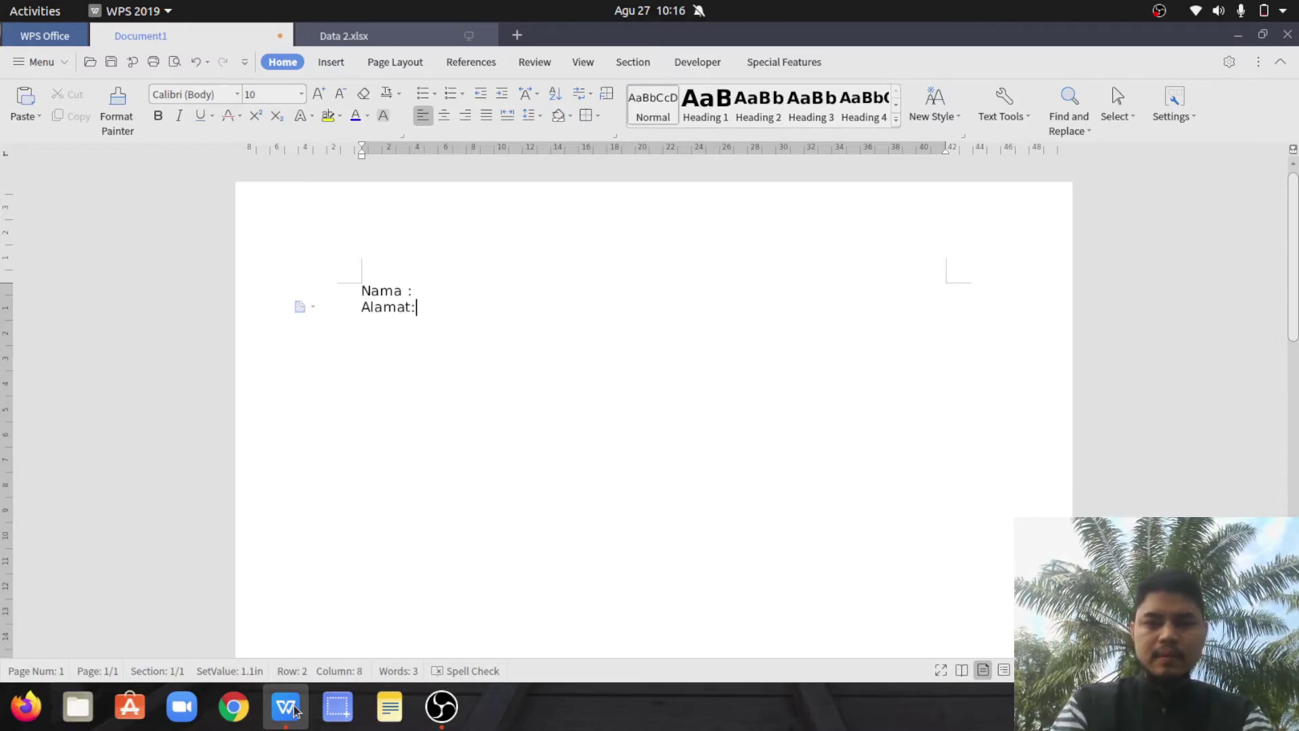
pyautogui.press('Return')
pyautogui.write('Umur')
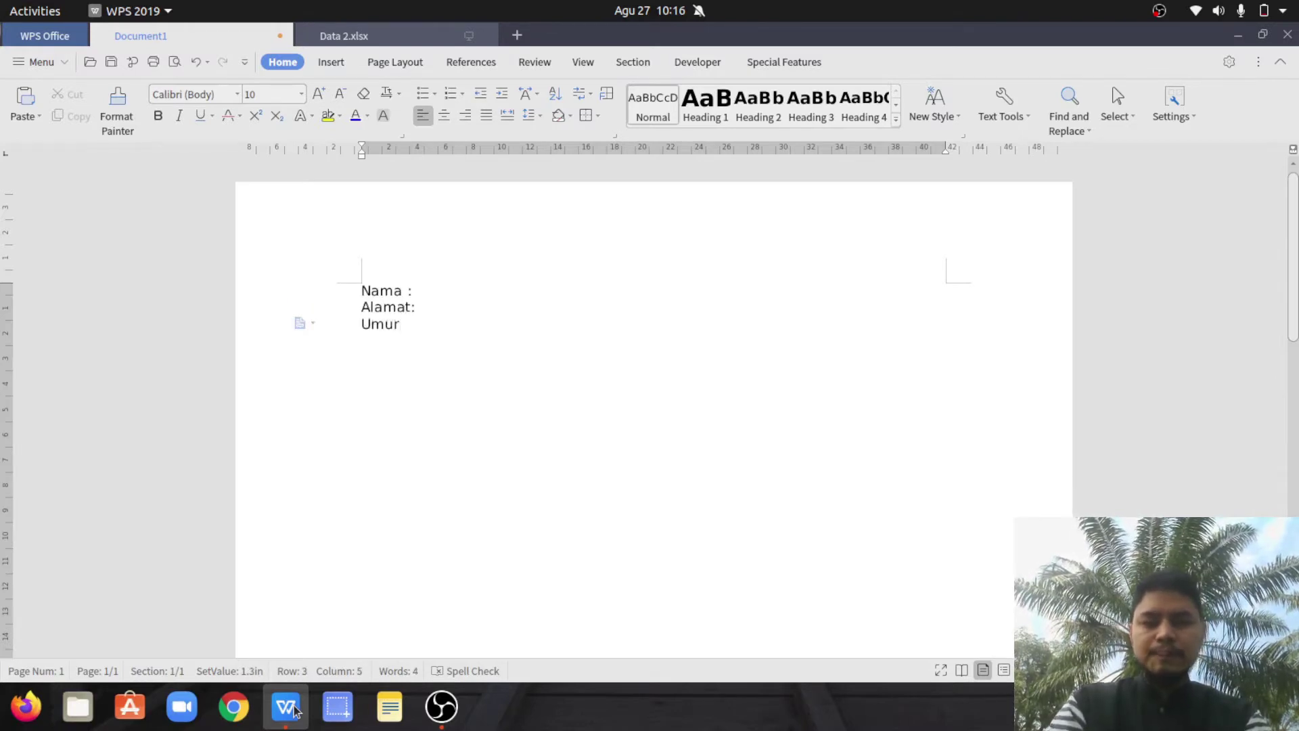
pyautogui.write(':')
pyautogui.press('BackSpace')
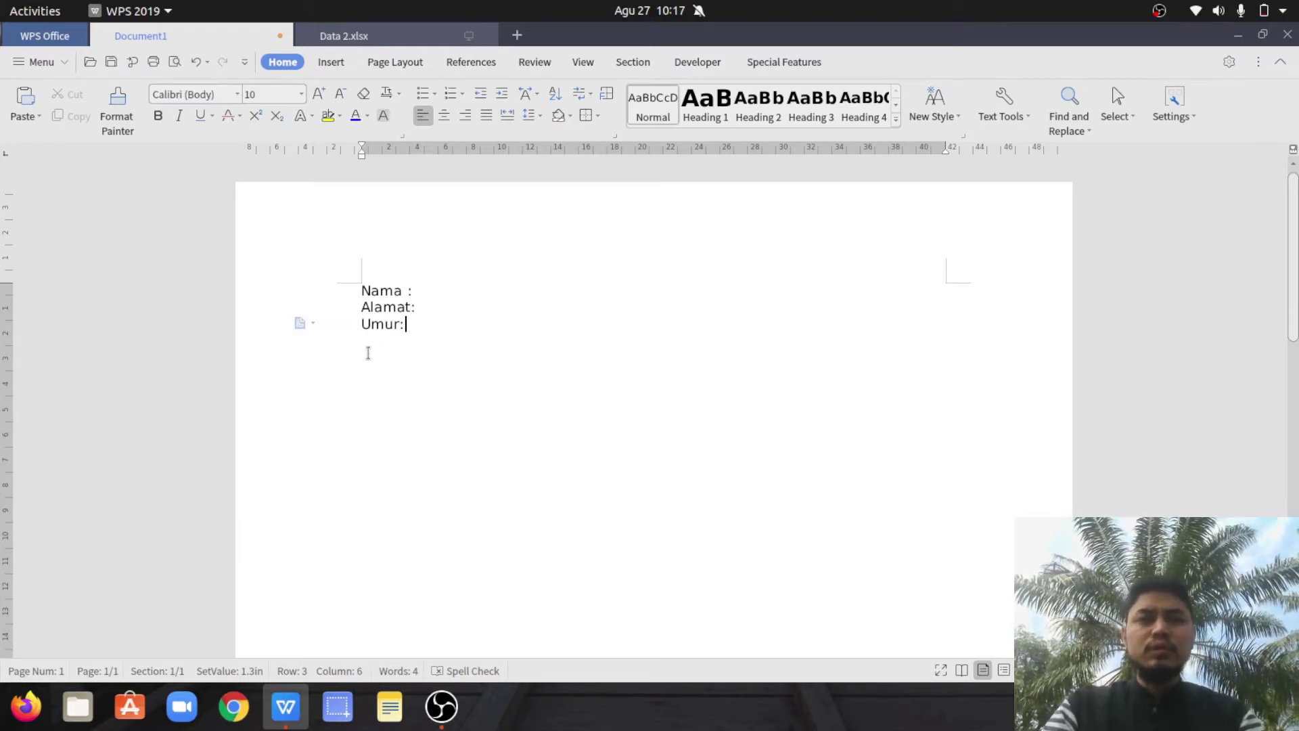
# Review the Nama, Alamat and Umur columns in the Data 2.xlsx spreadsheet and return to the label document.
pyautogui.click(393, 41)
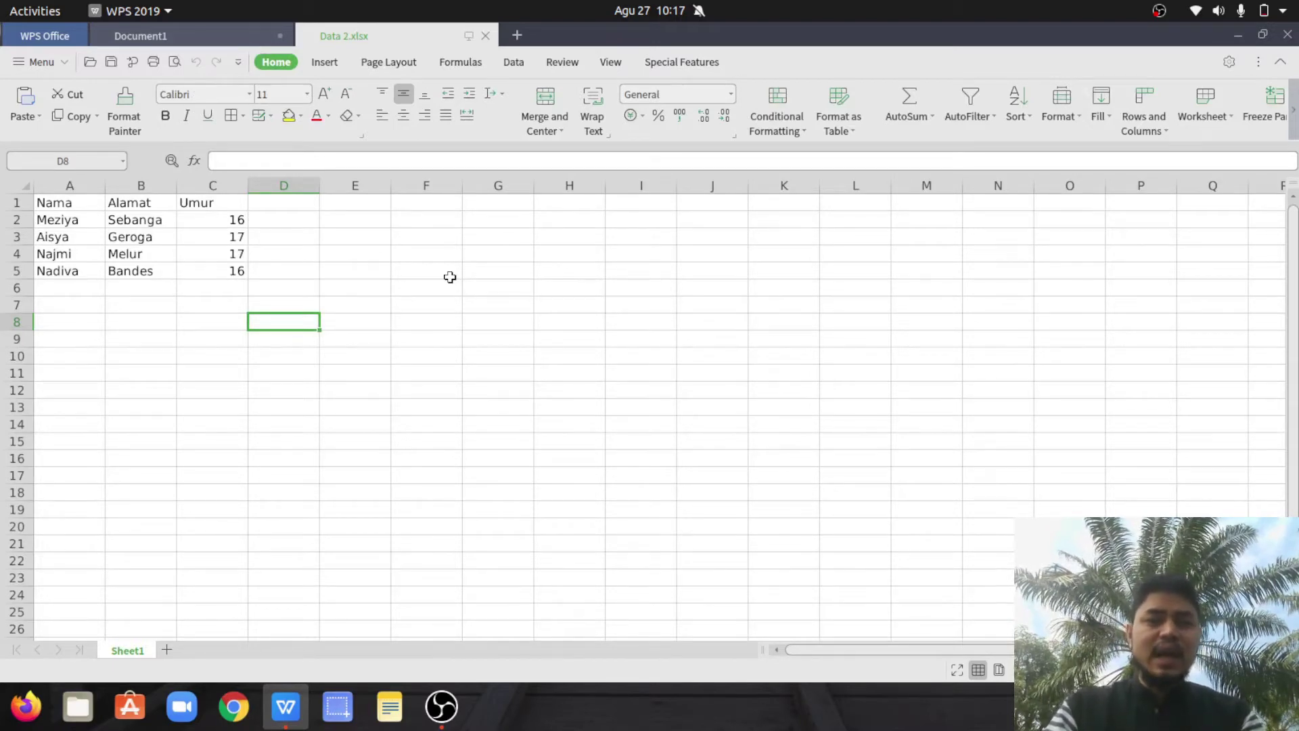
pyautogui.click(80, 271)
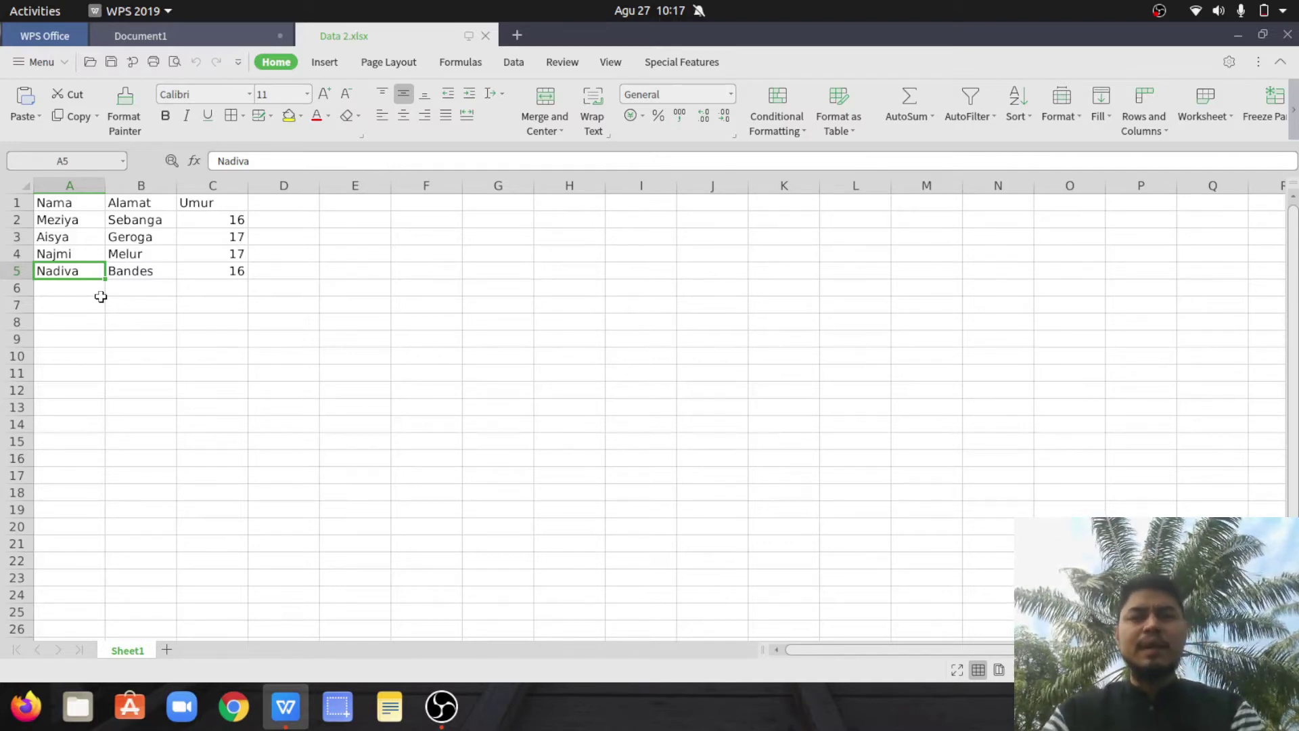
pyautogui.click(173, 36)
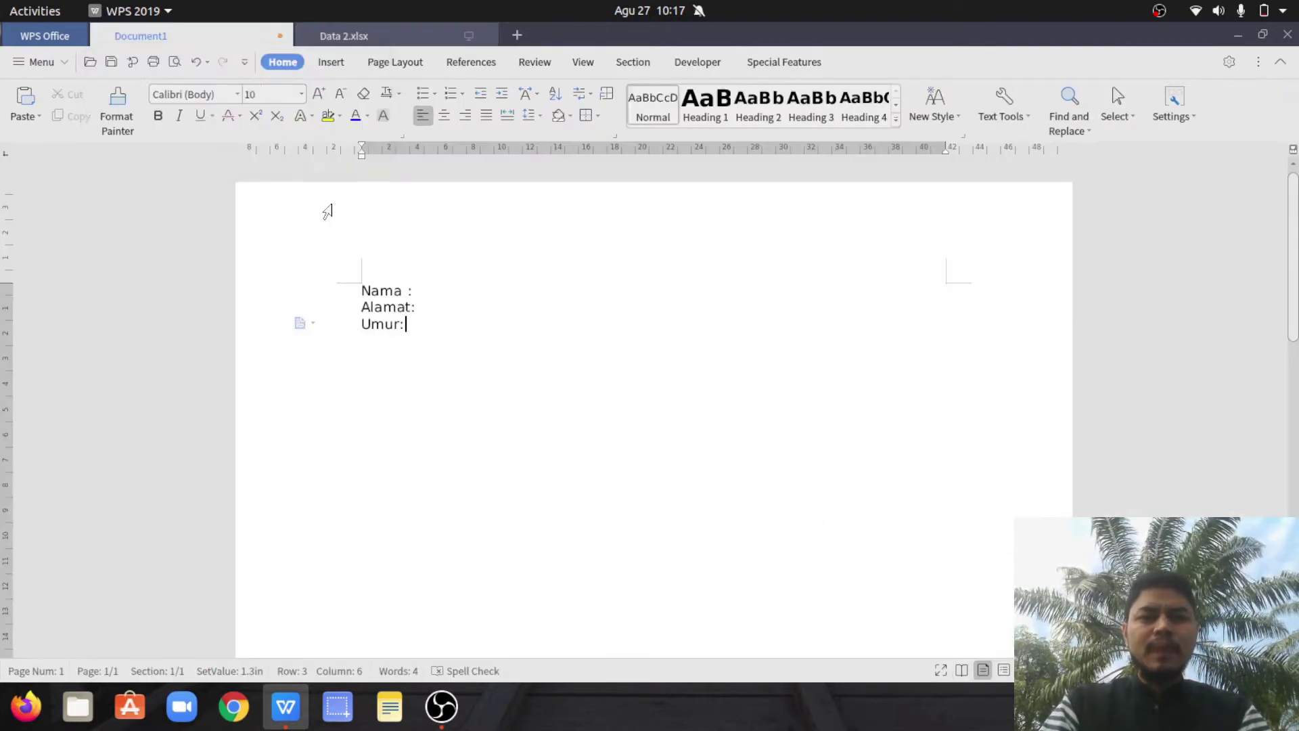
pyautogui.click(454, 284)
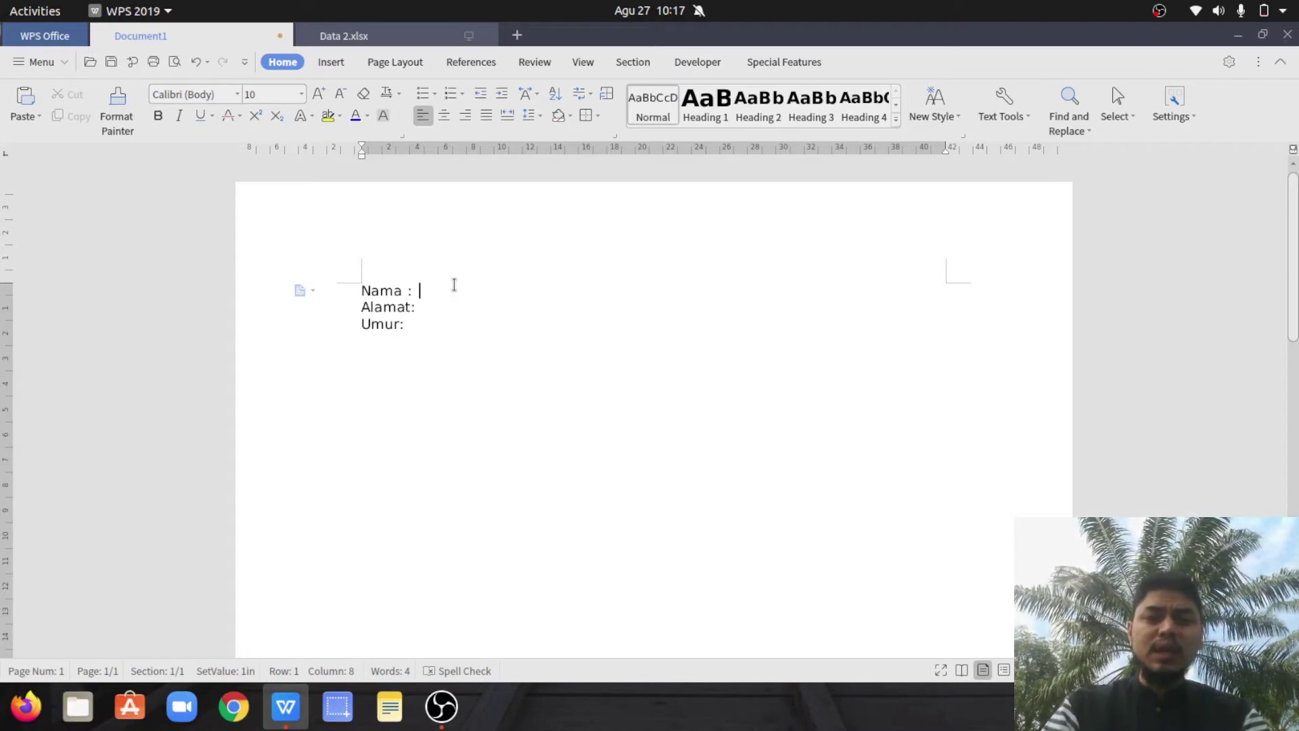
pyautogui.click(433, 310)
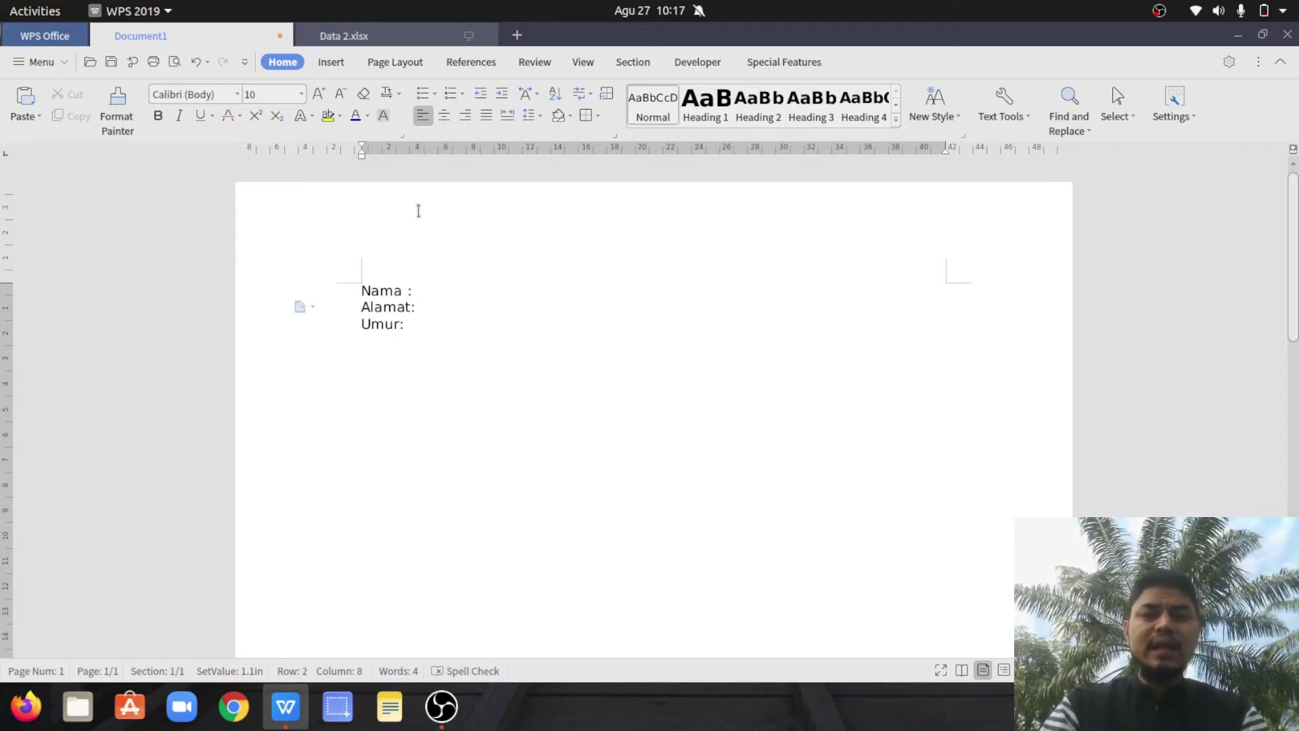
pyautogui.click(382, 37)
pyautogui.click(174, 37)
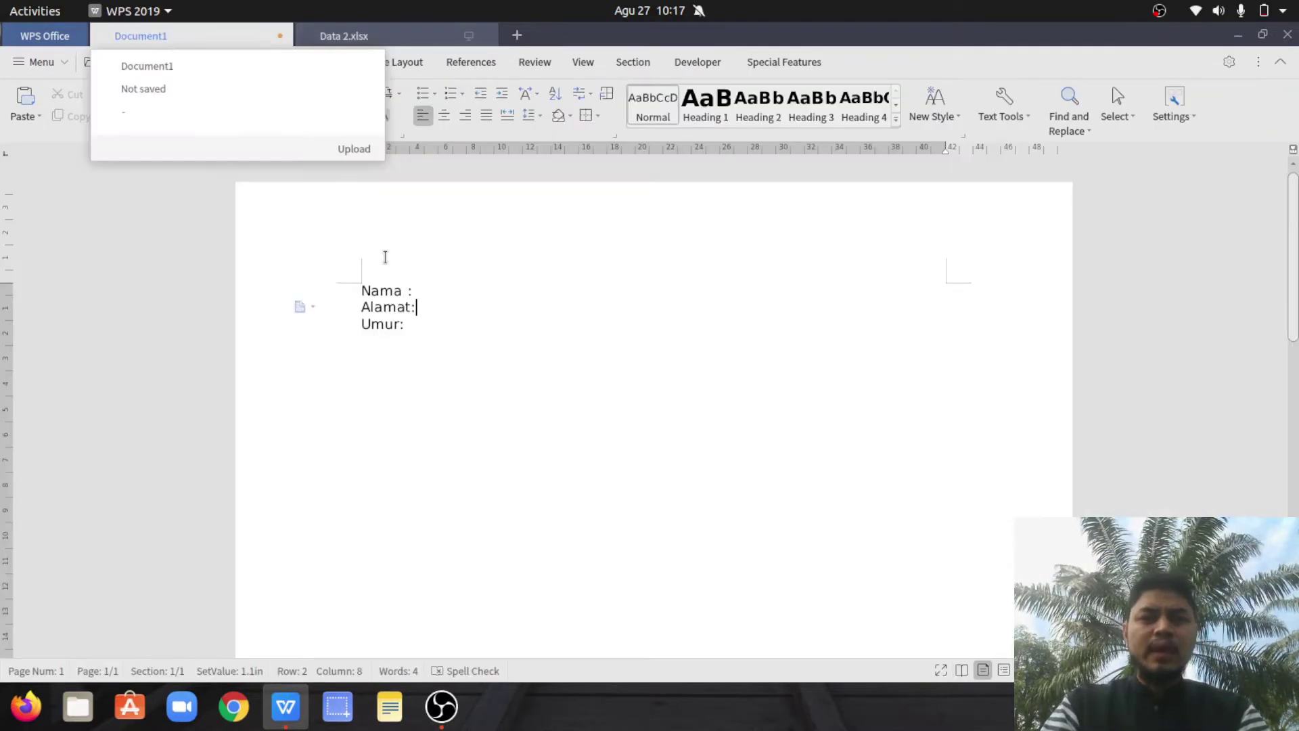
# Start a mail merge in the document and open Data 2.xlsx from the home folder as its data source.
pyautogui.click(450, 290)
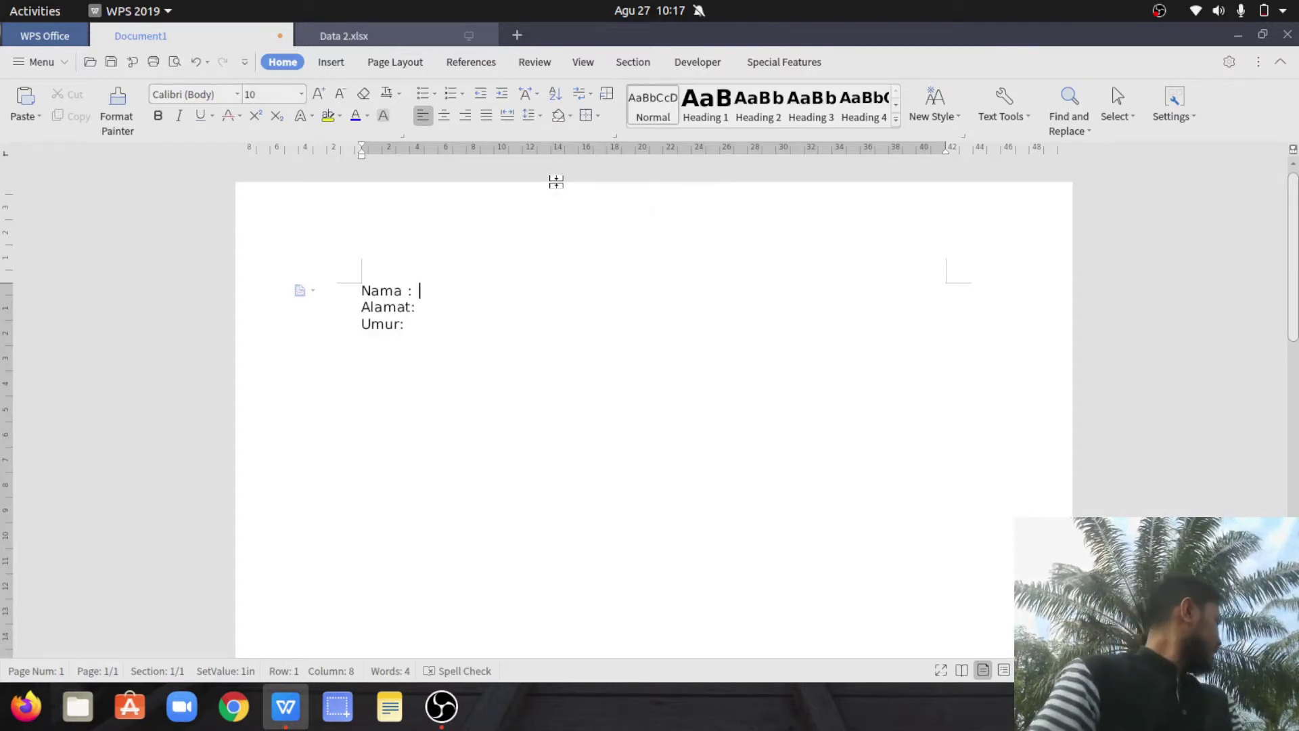
pyautogui.click(478, 63)
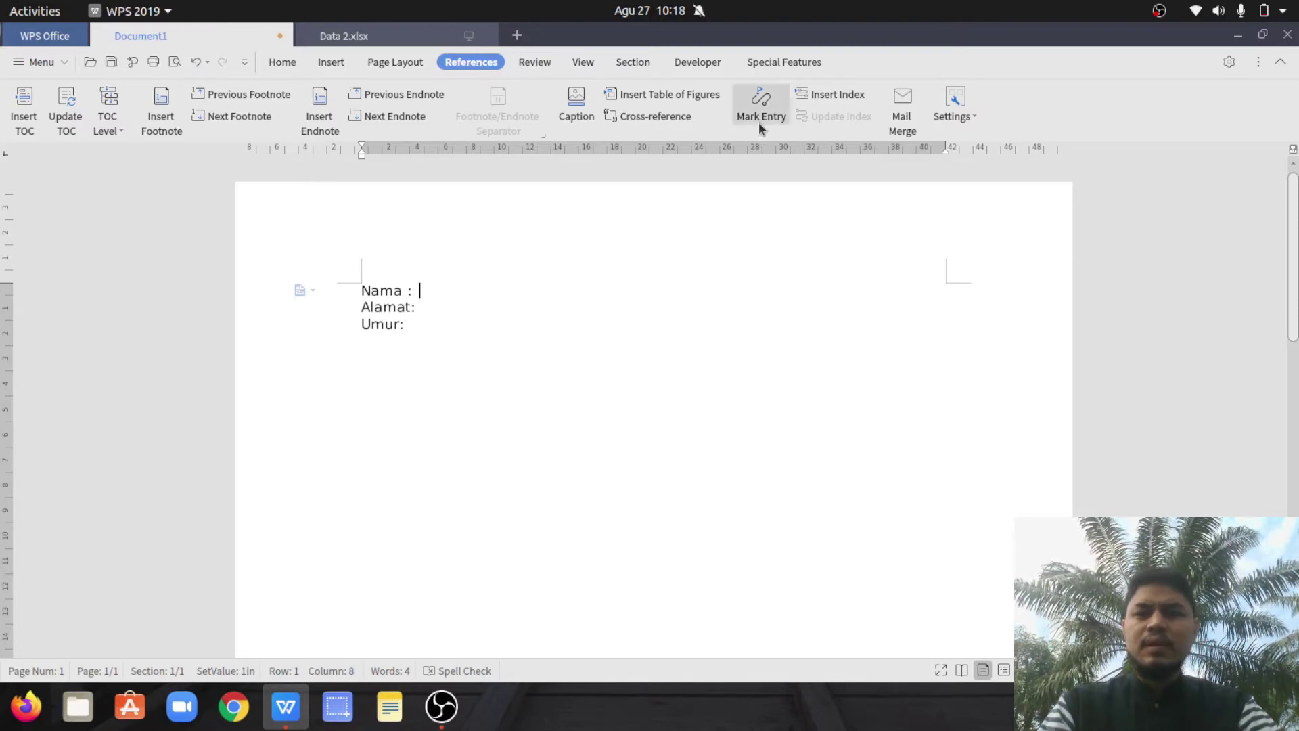
pyautogui.click(902, 125)
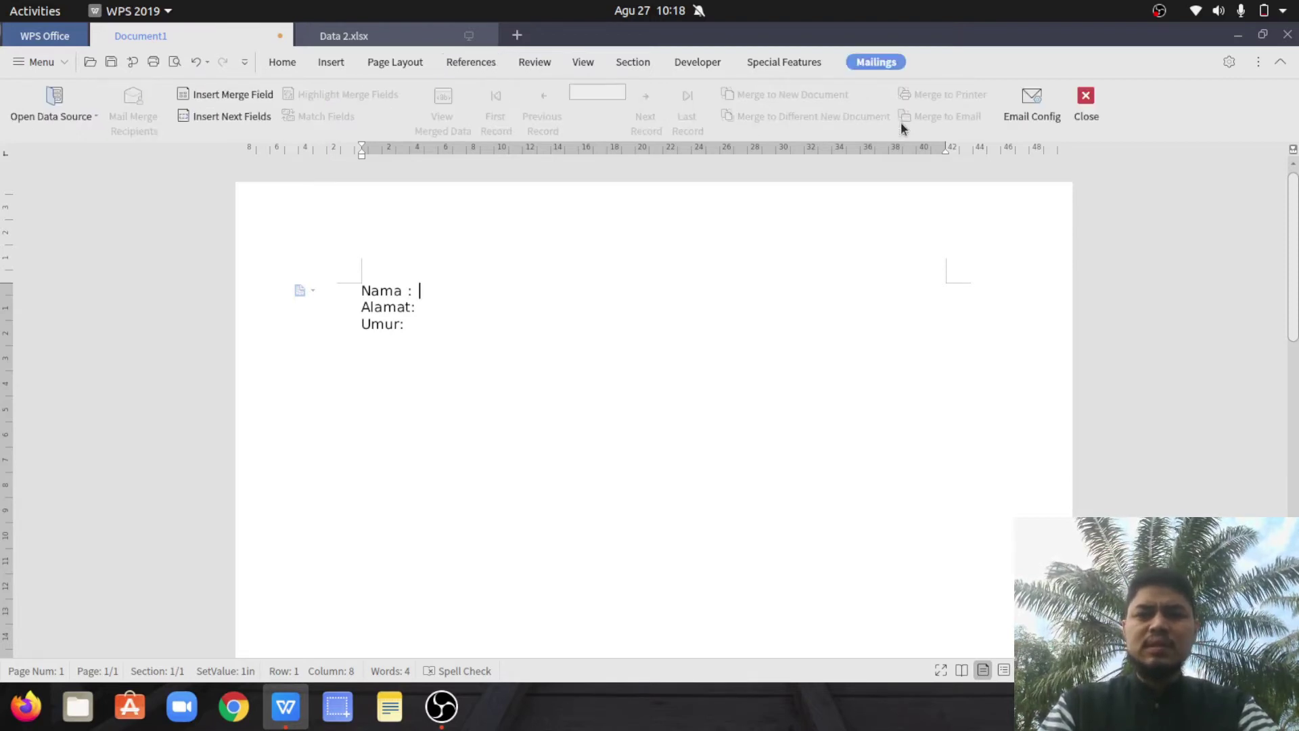
pyautogui.click(87, 100)
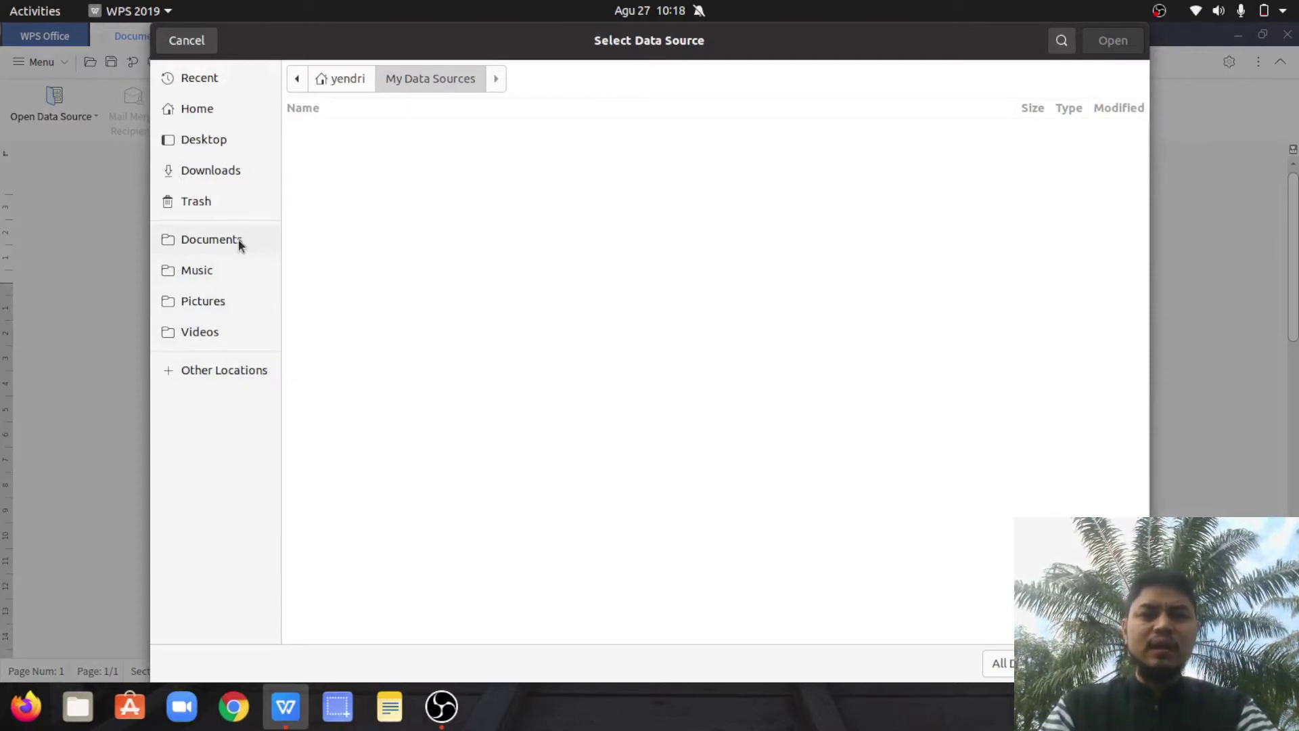
pyautogui.hotkey('alt', 'Home')
pyautogui.click(408, 296)
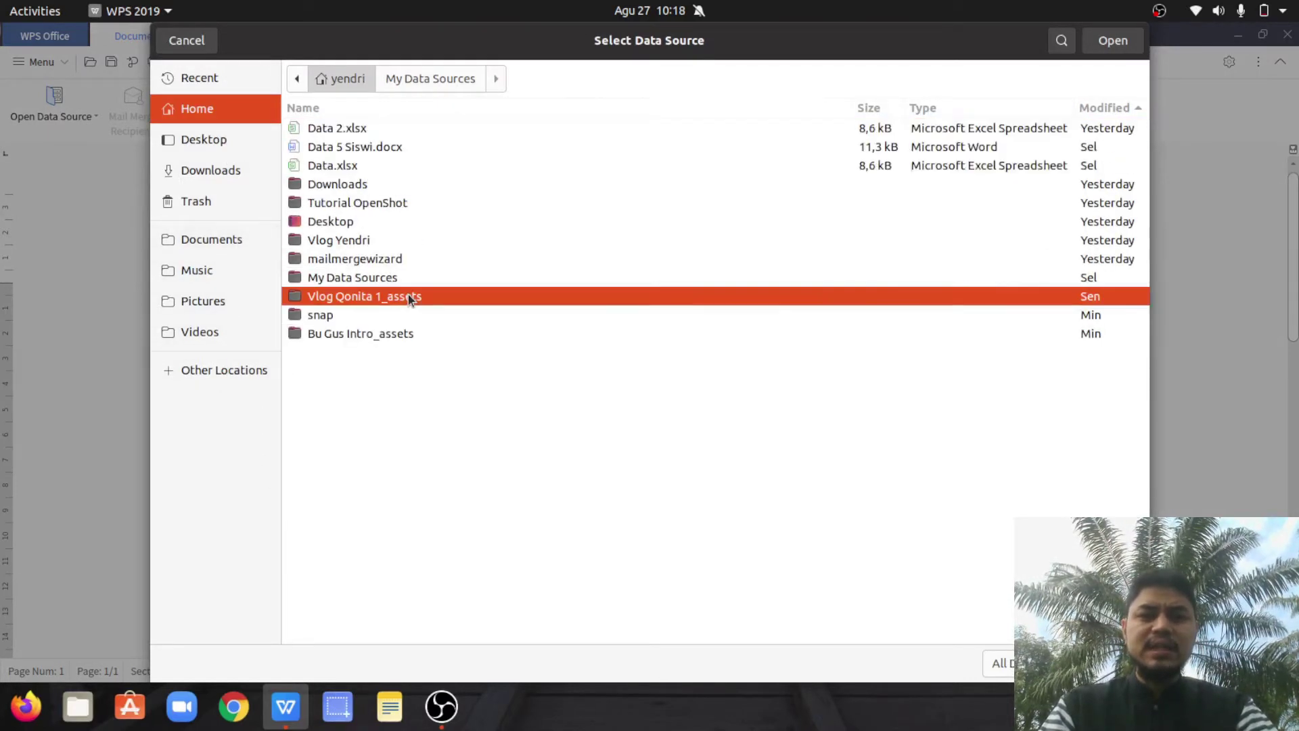
pyautogui.click(351, 126)
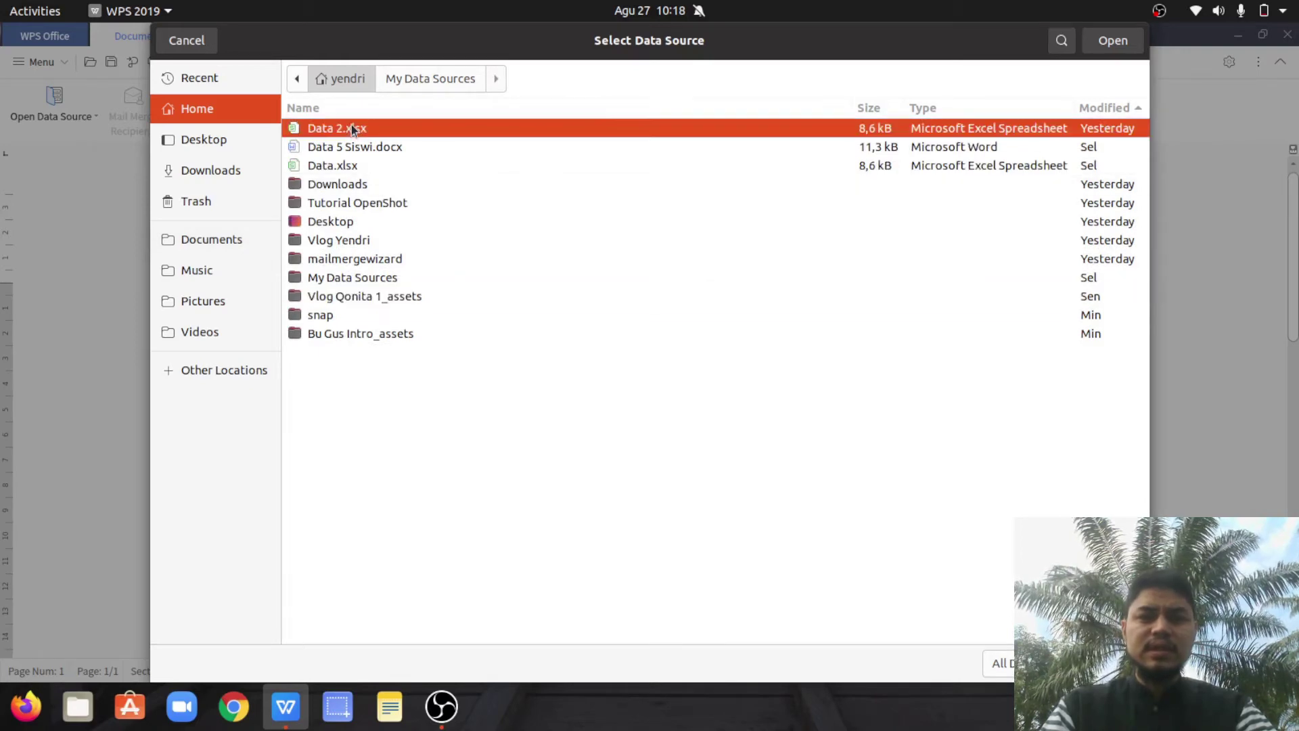
pyautogui.click(1112, 40)
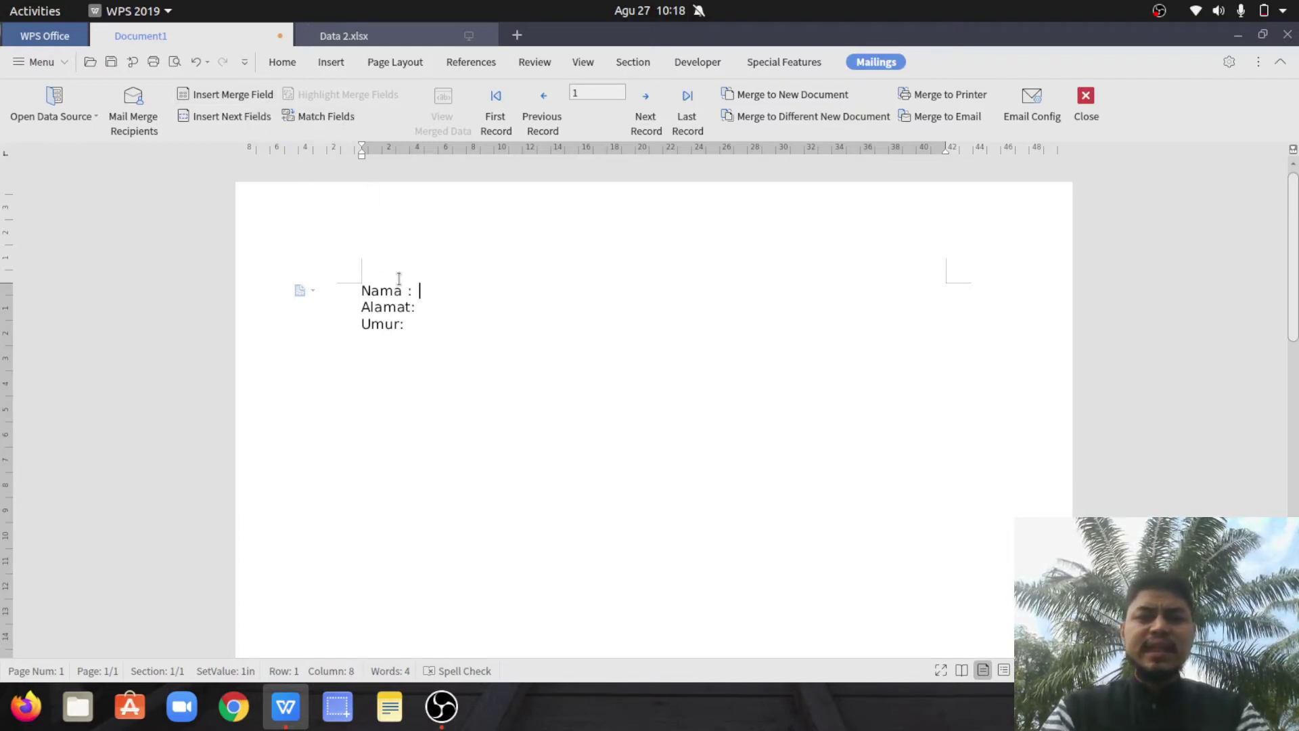
# Insert the Nama database field as a merge field after the "Nama :" label.
pyautogui.click(267, 93)
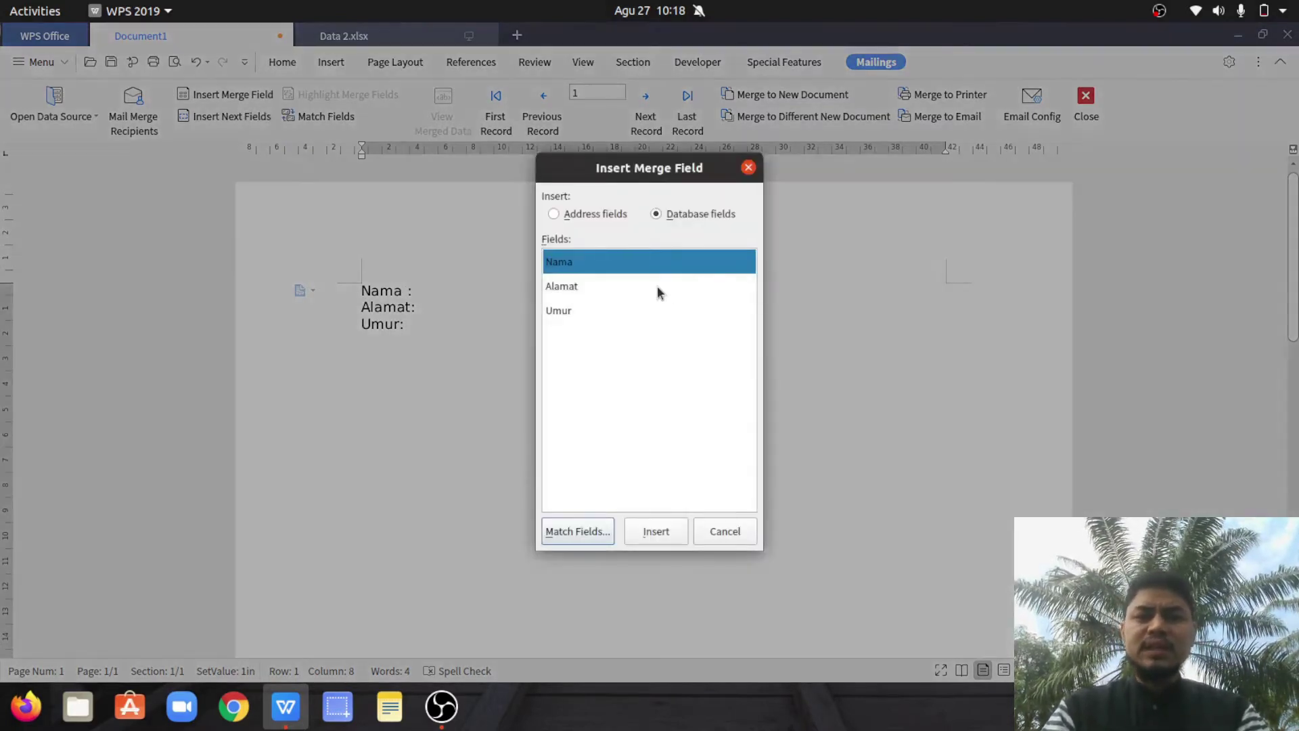
pyautogui.click(667, 529)
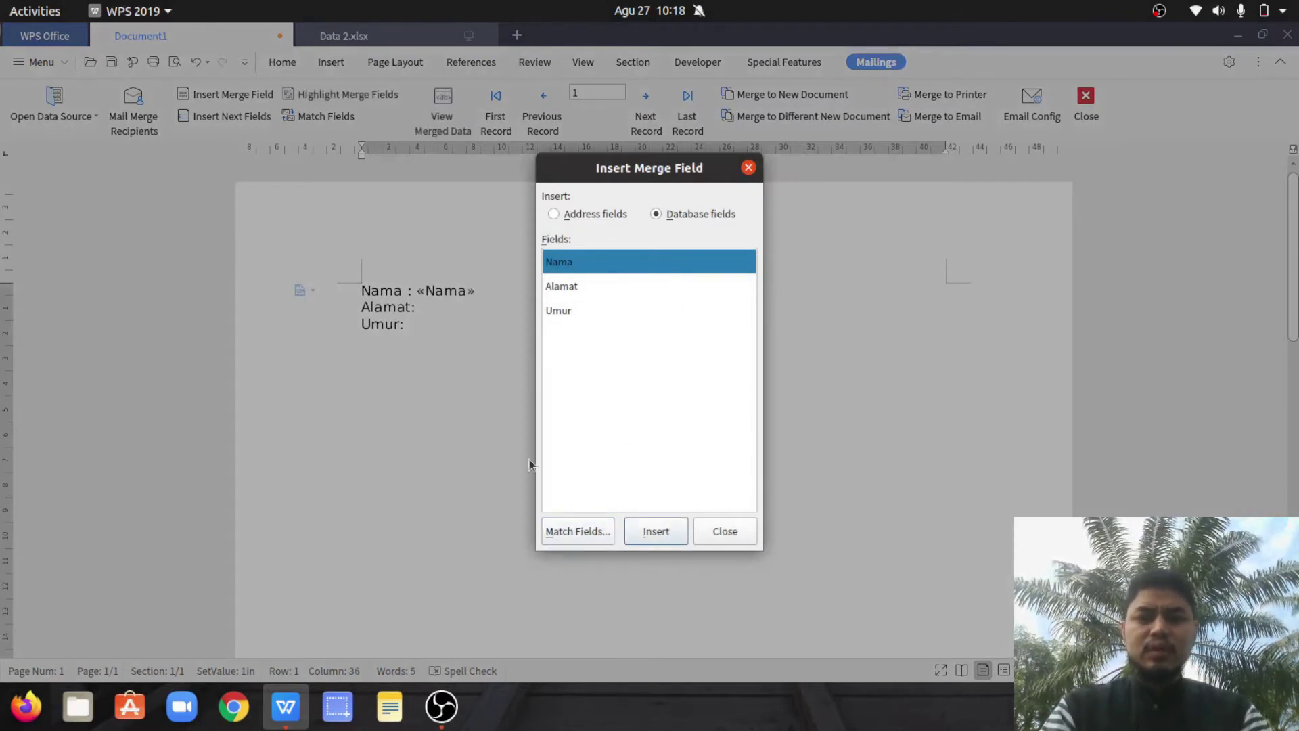
pyautogui.click(704, 521)
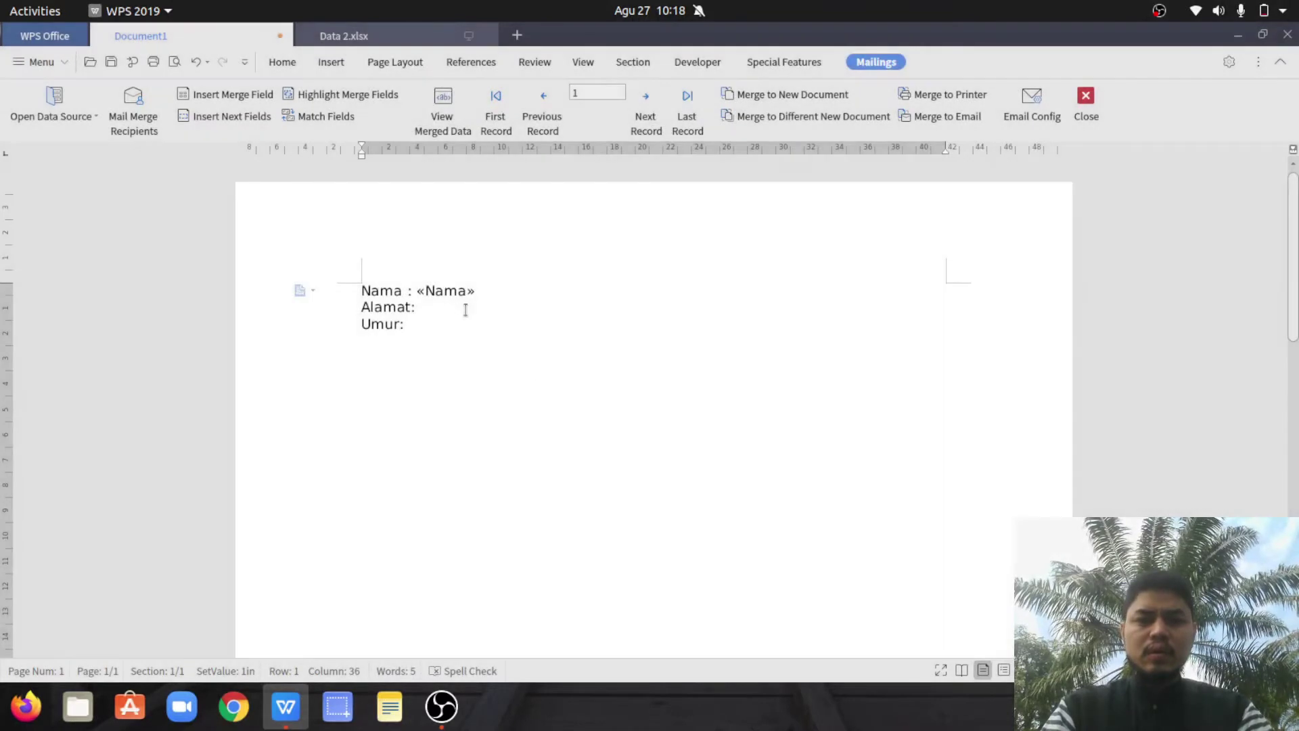
# Insert the Alamat database field as a merge field after the "Alamat:" label.
pyautogui.click(456, 302)
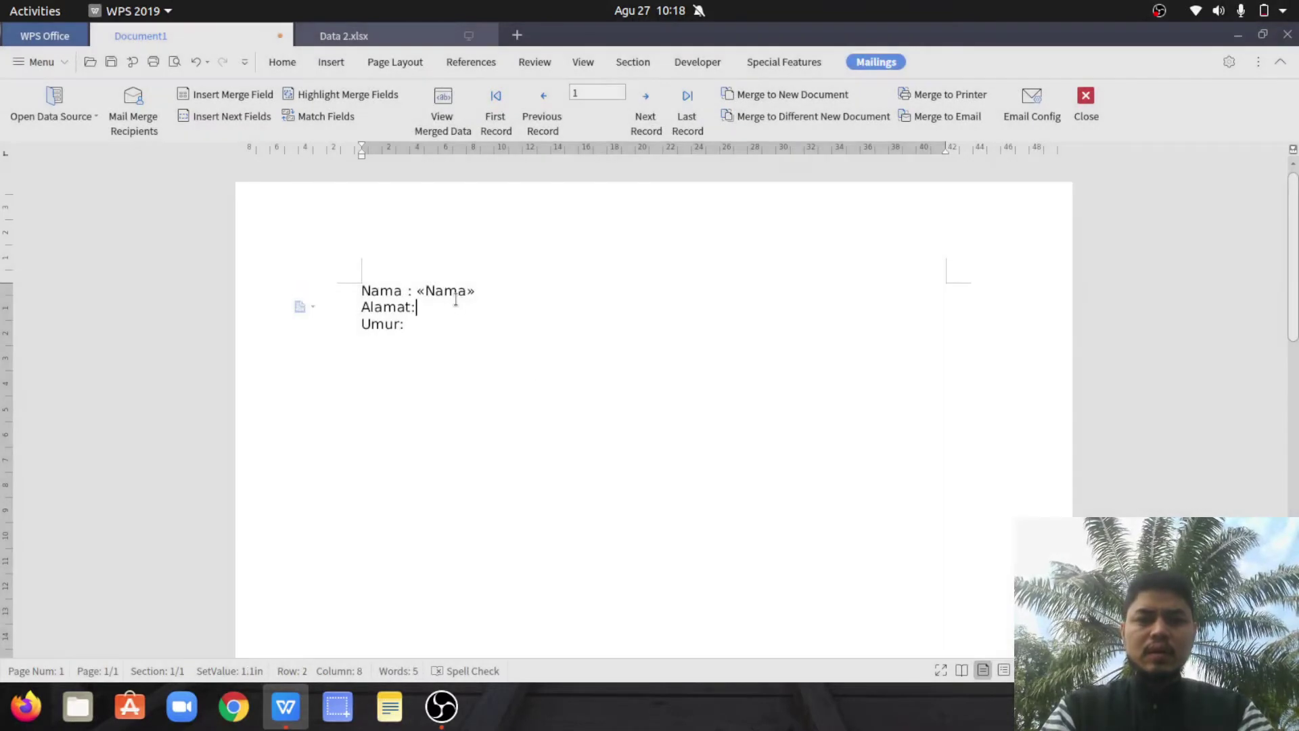
pyautogui.click(258, 101)
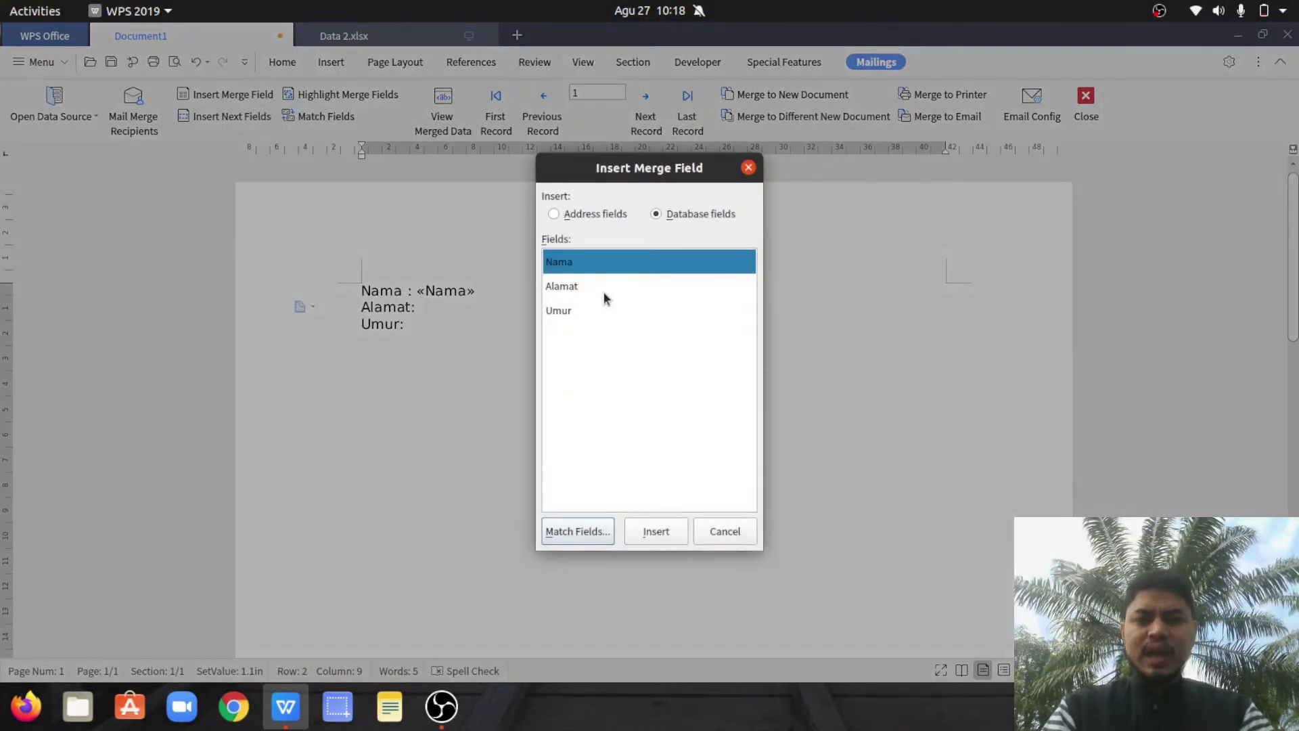
pyautogui.click(603, 287)
pyautogui.click(668, 532)
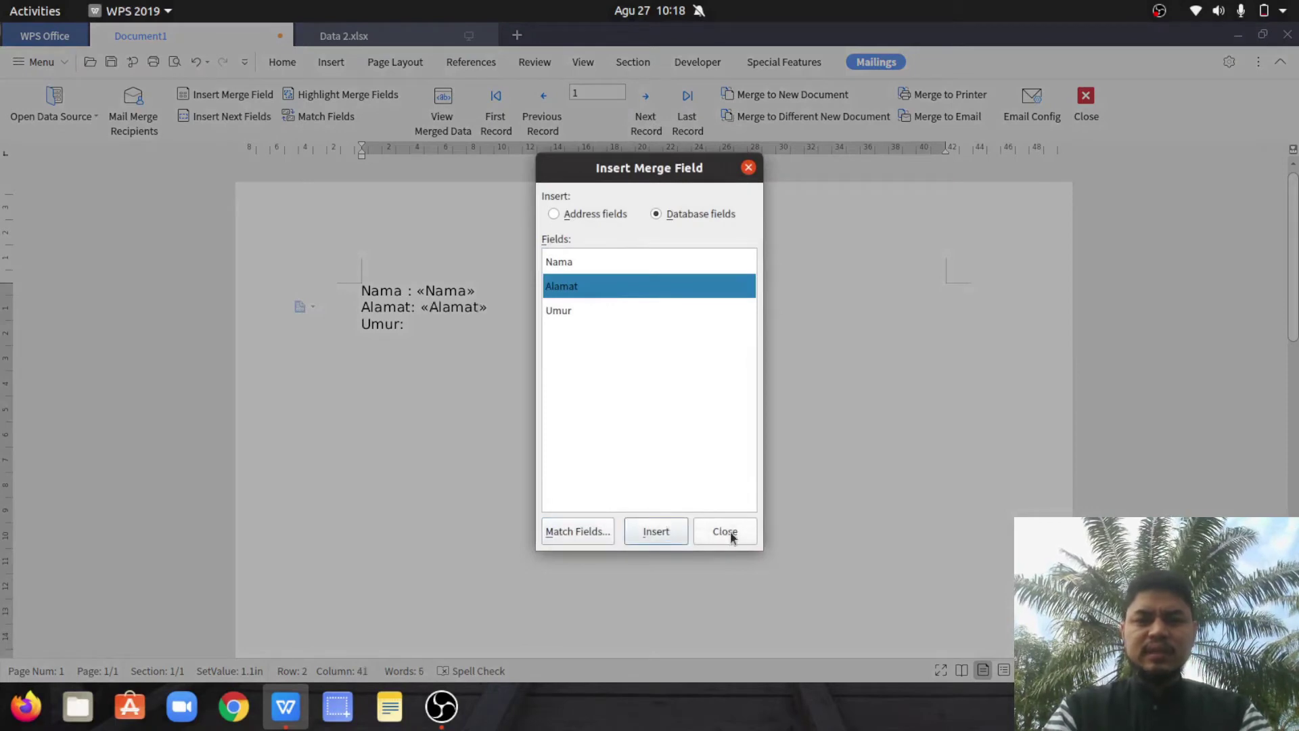
pyautogui.click(727, 534)
# Insert the Umur database field as a merge field after the "Umur:" label.
pyautogui.click(446, 332)
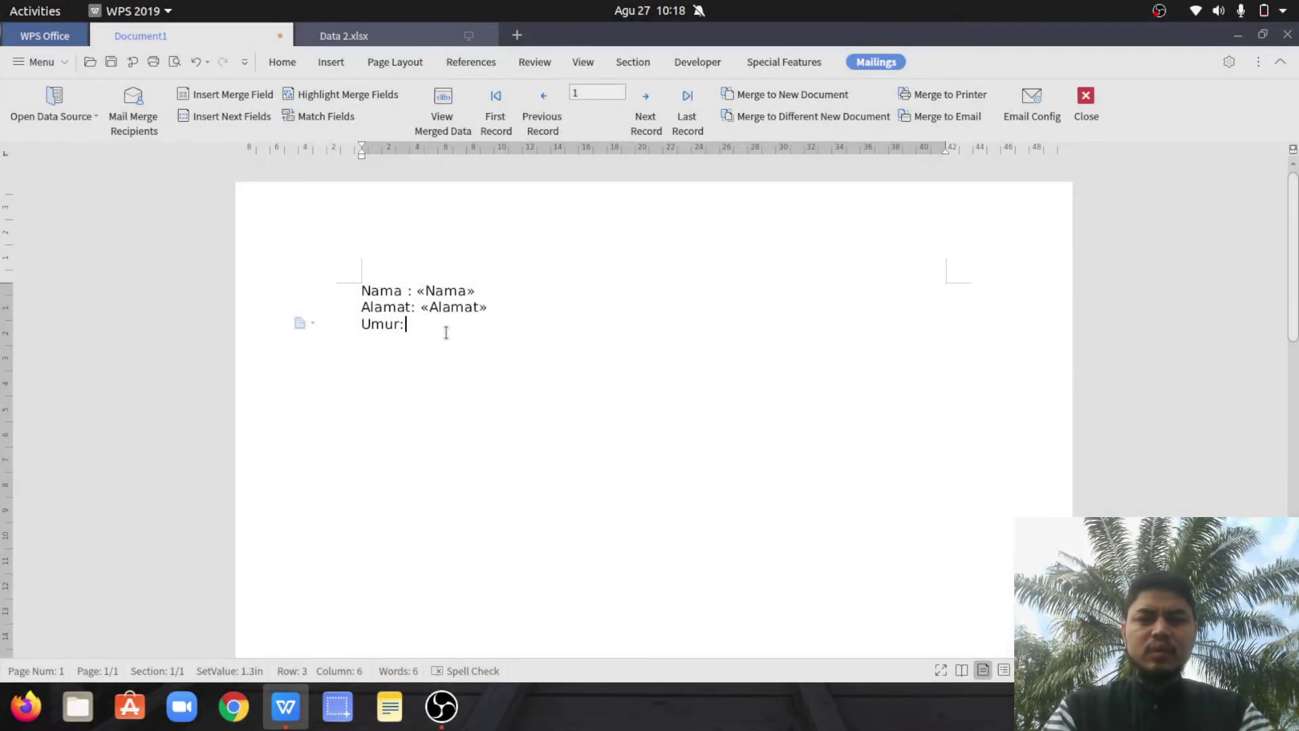
pyautogui.click(241, 99)
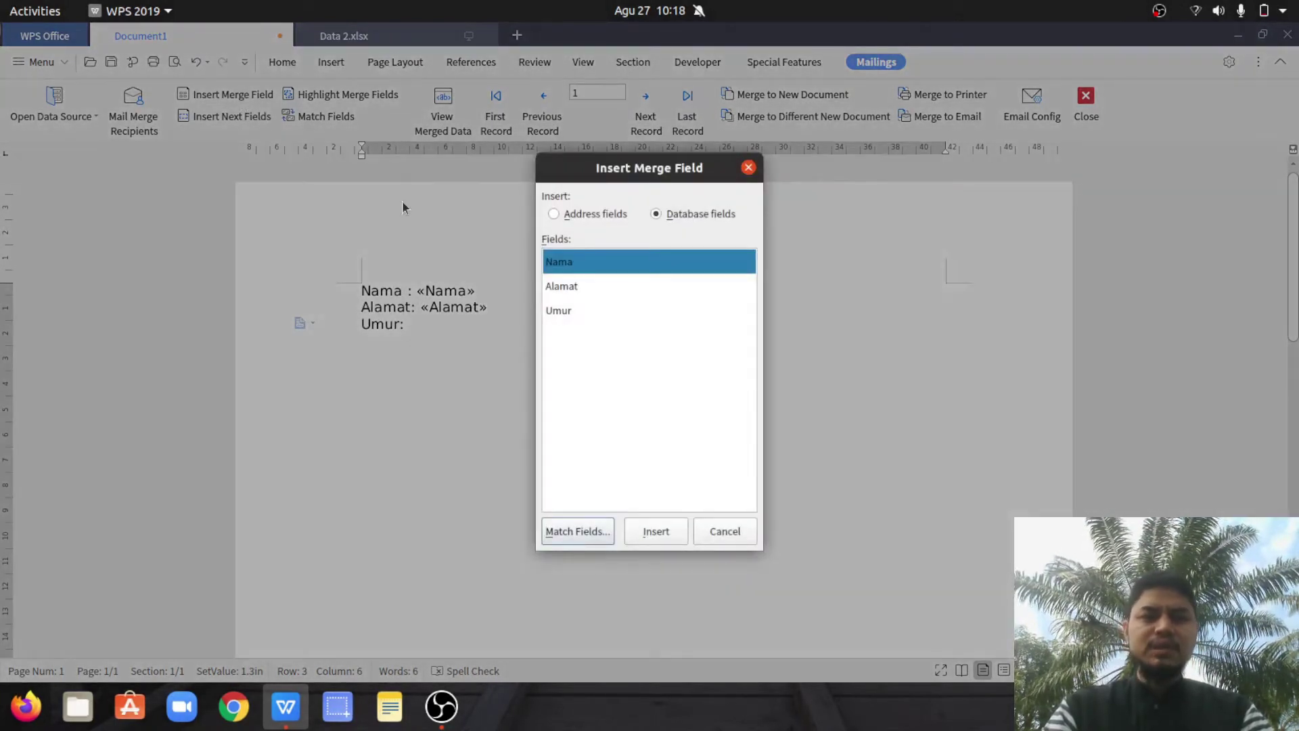
pyautogui.click(587, 313)
pyautogui.click(667, 532)
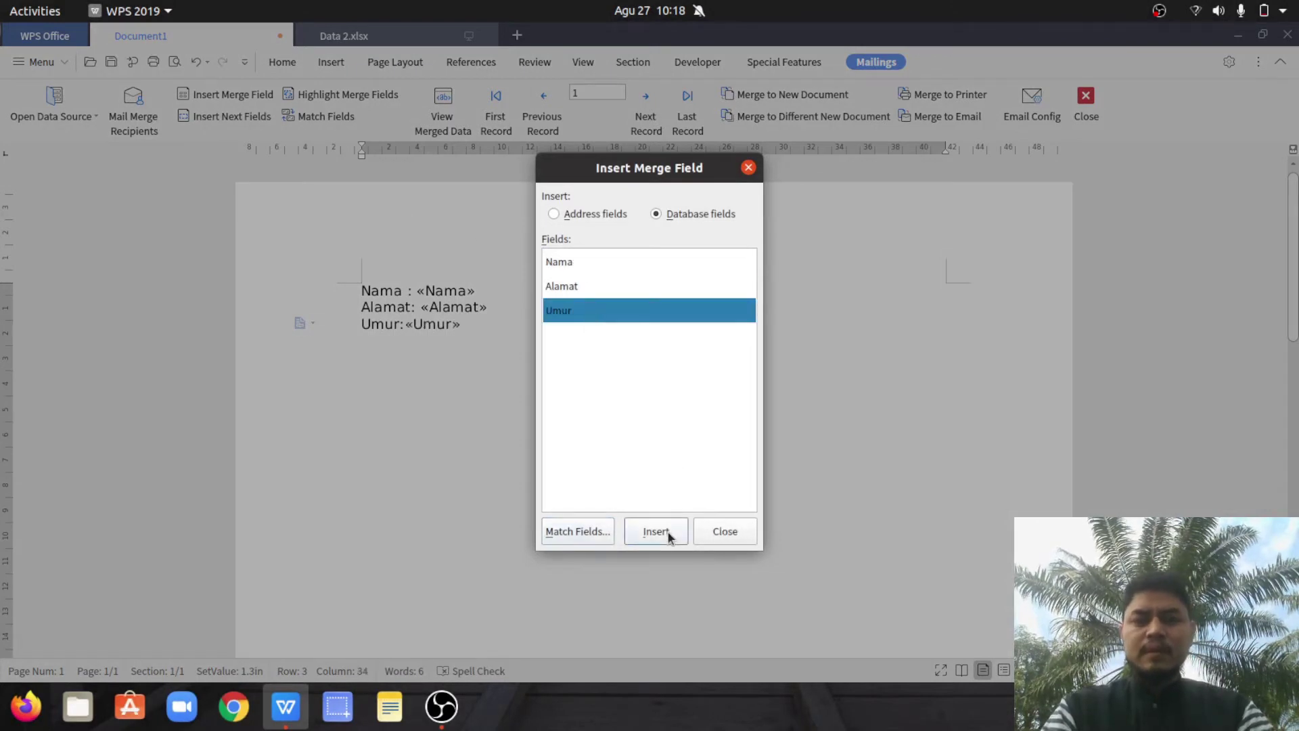
pyautogui.click(715, 534)
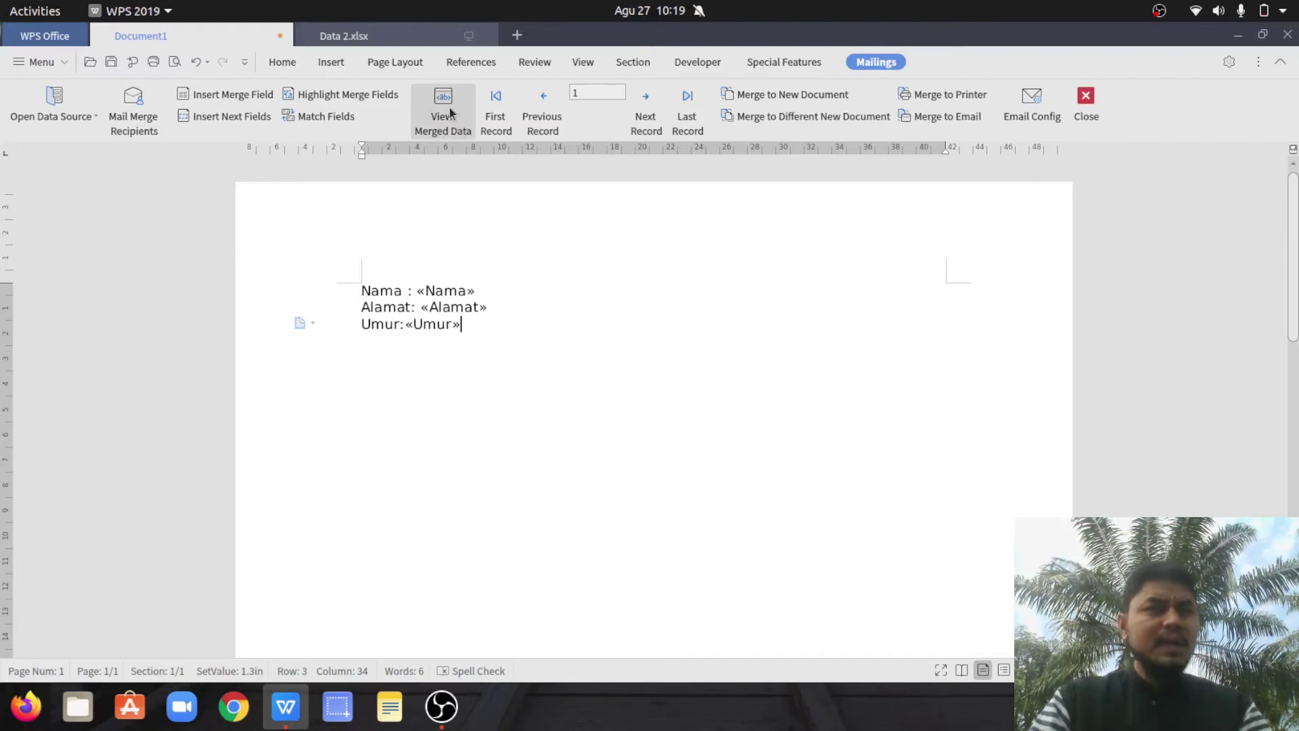
# Preview the merged data, stepping forward to record 4 and back to record 2.
pyautogui.click(458, 125)
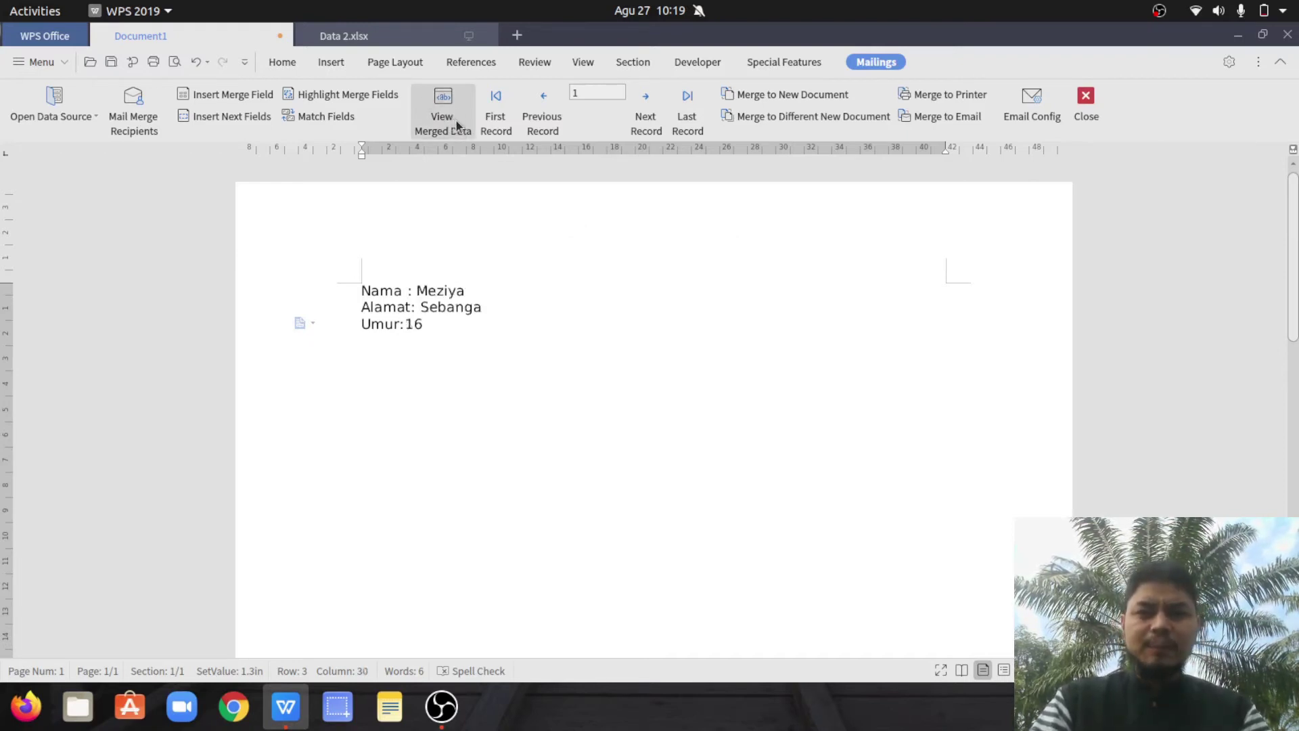
pyautogui.click(658, 122)
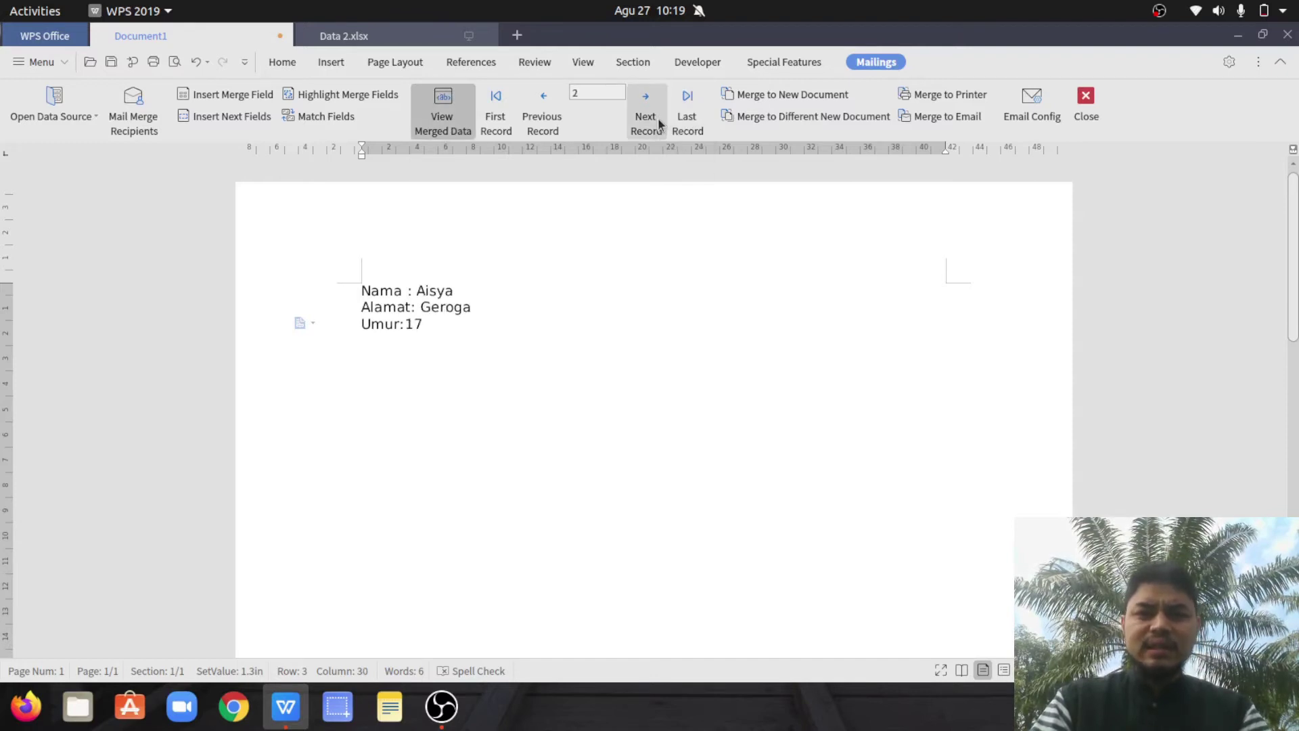
pyautogui.click(657, 116)
pyautogui.click(658, 117)
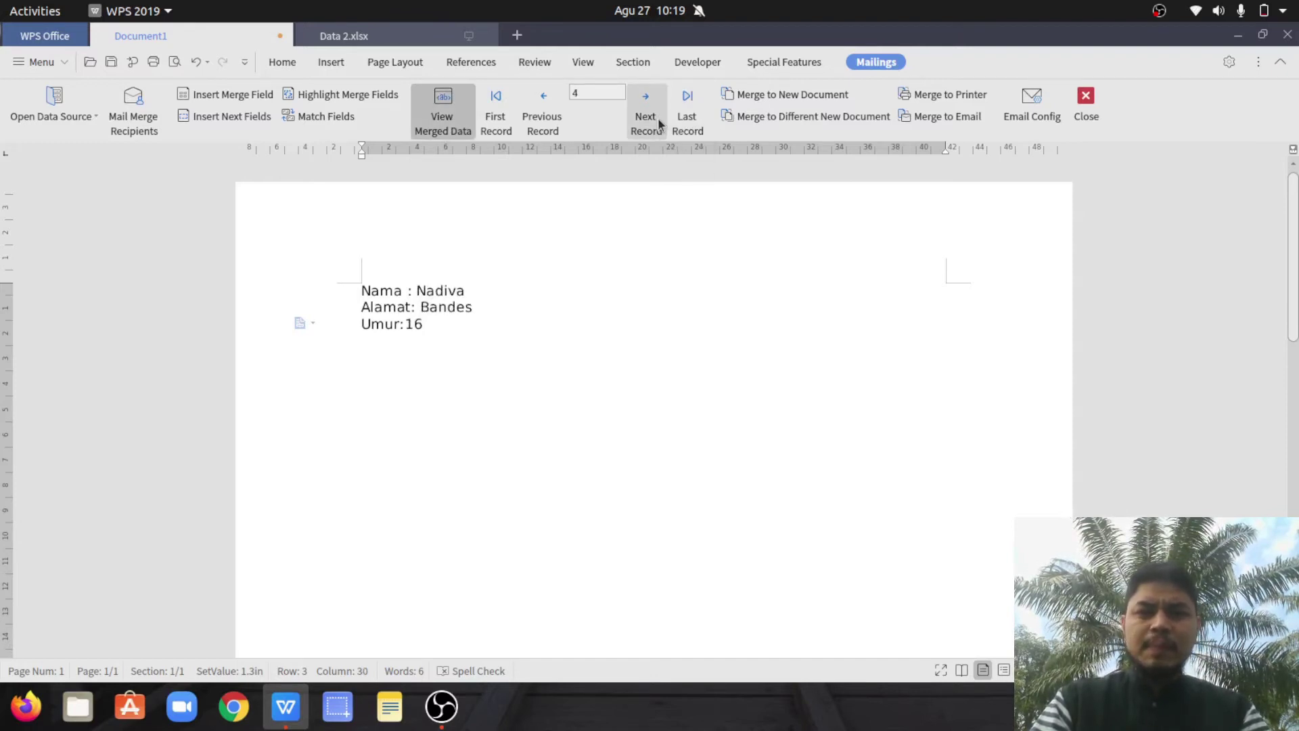
pyautogui.click(542, 118)
pyautogui.click(543, 118)
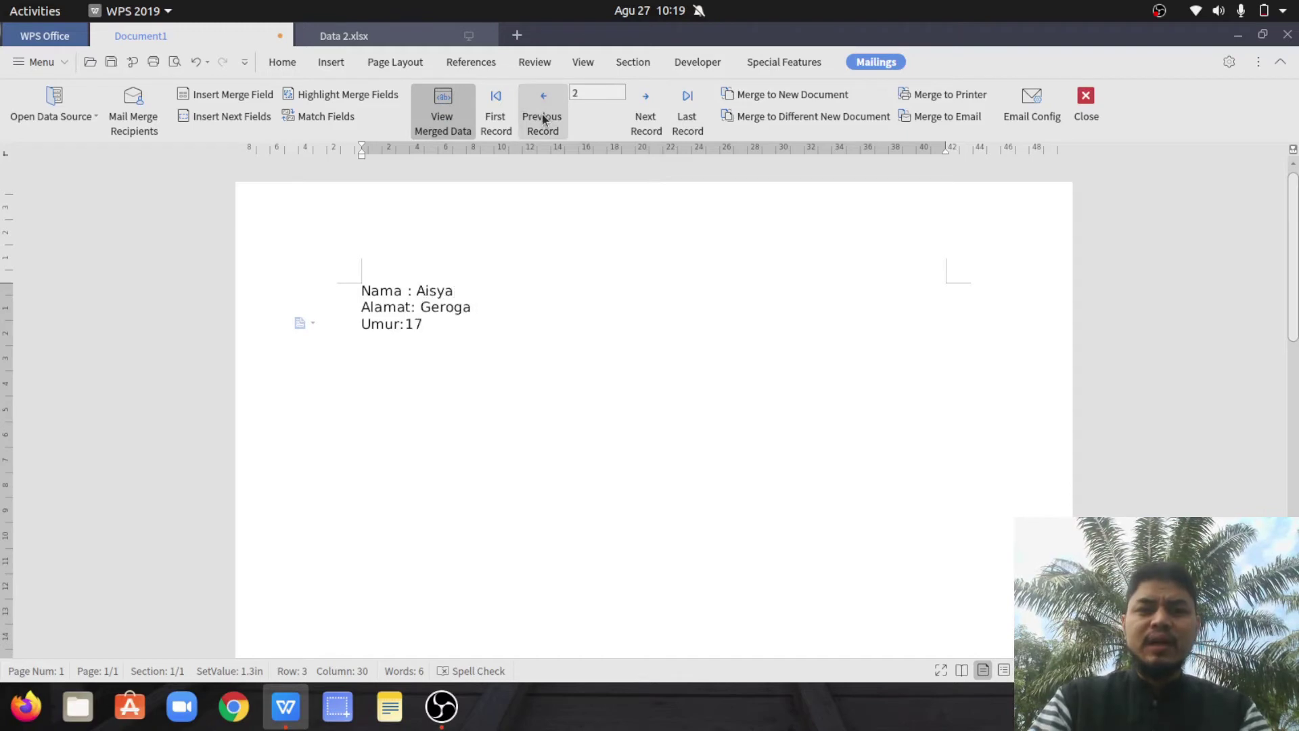
# Merge all records into a new document.
pyautogui.click(591, 287)
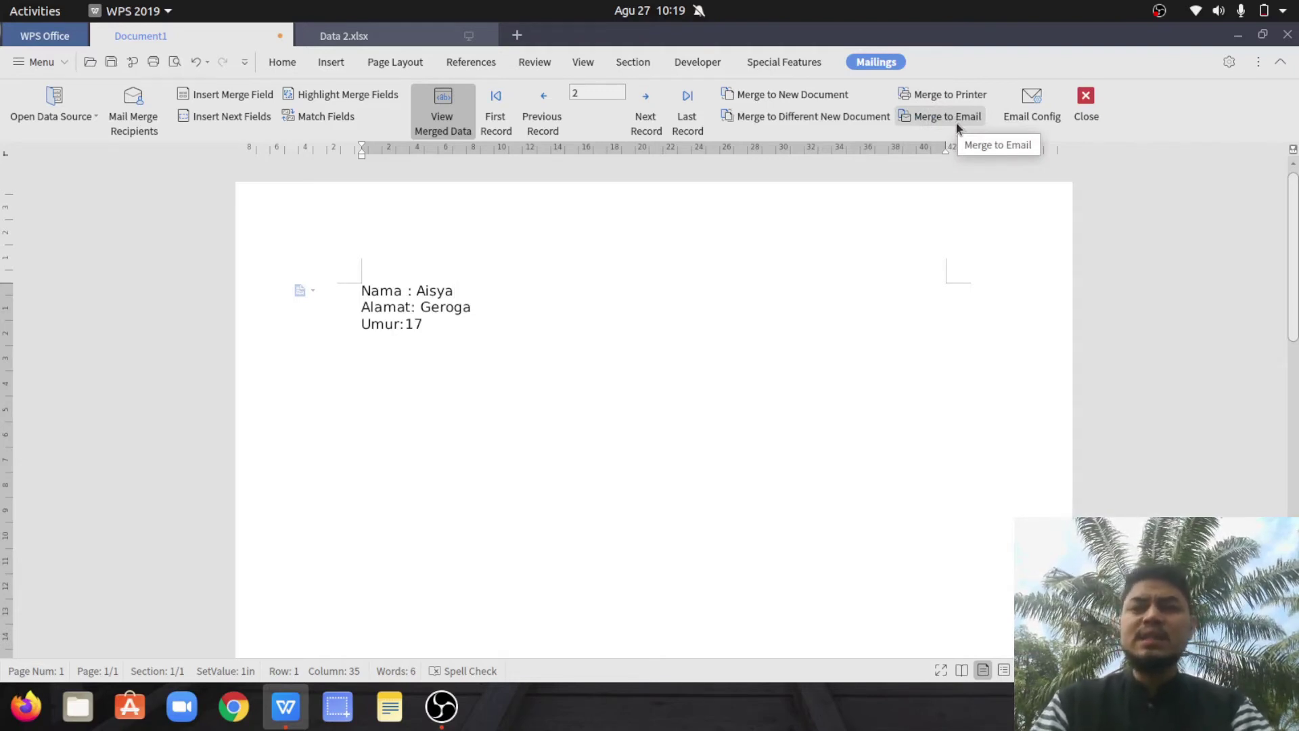
pyautogui.click(805, 98)
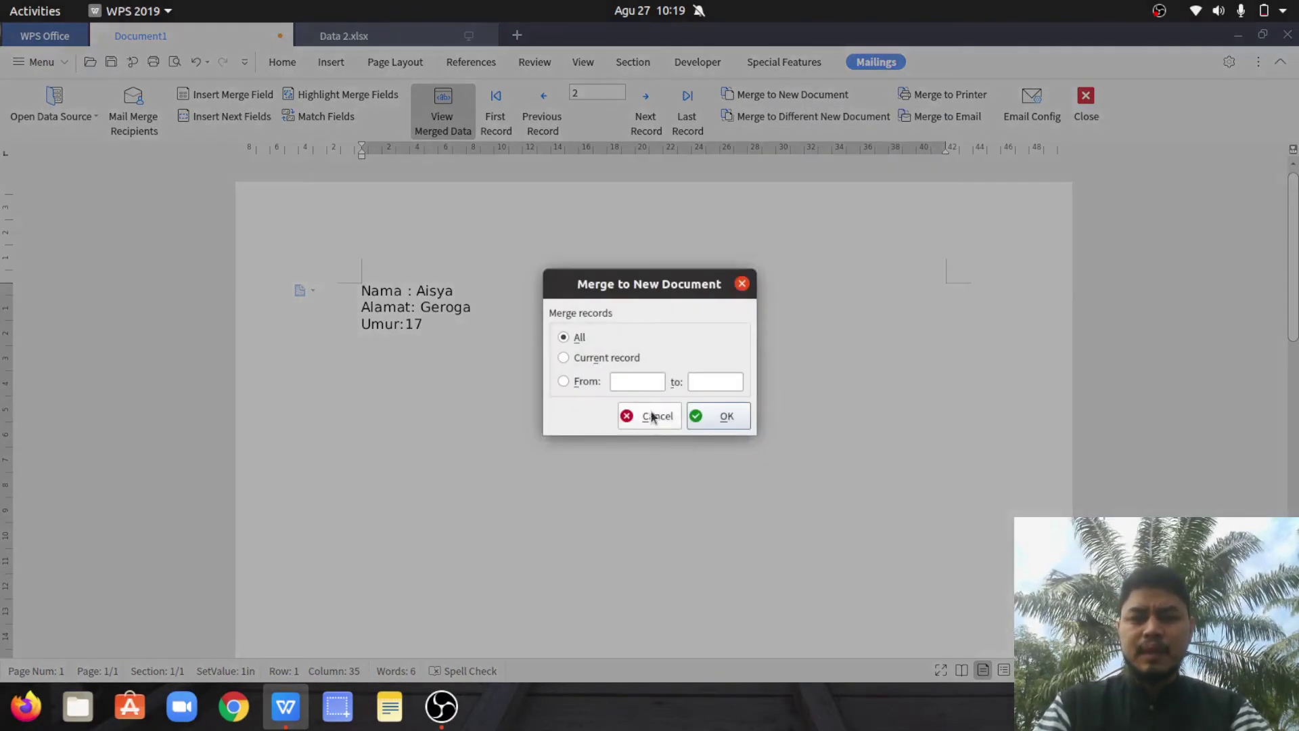
pyautogui.click(708, 416)
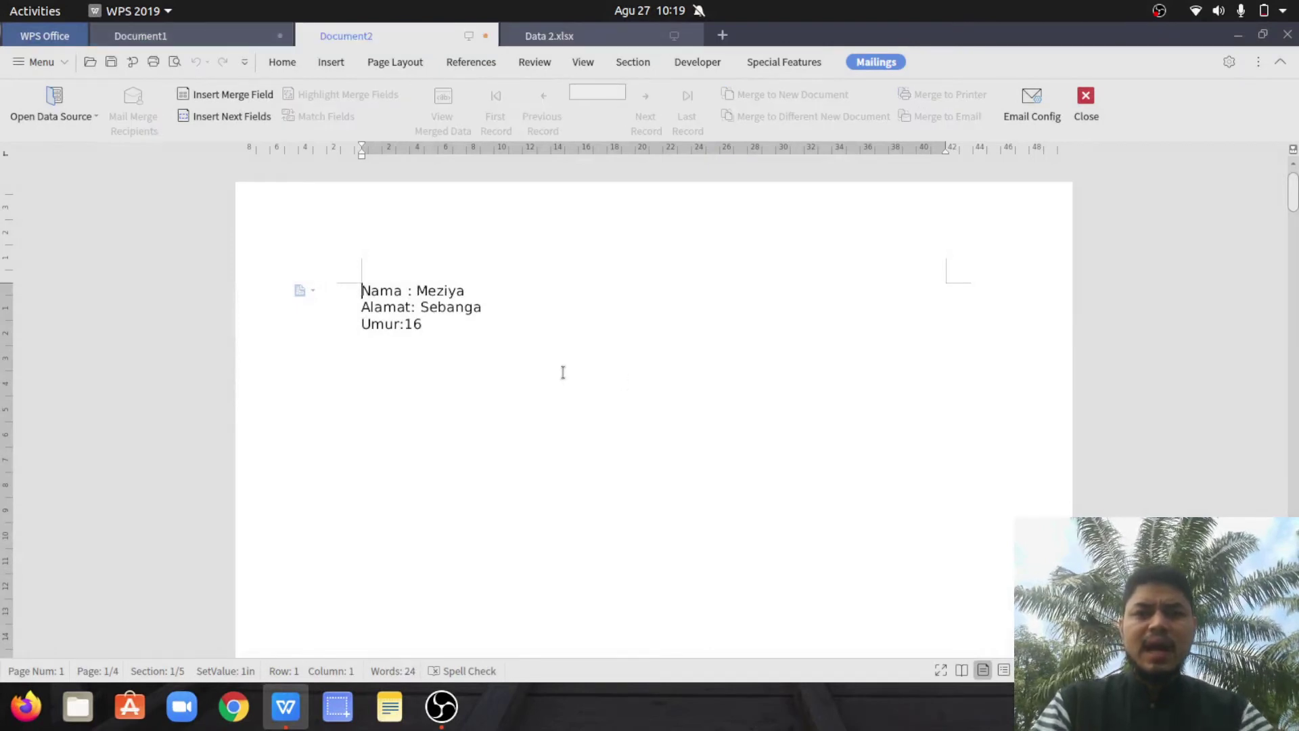
# Merge all Document1 records into separate WPS Writer documents named by the Nama field, saved in a mailmergewizard2 folder.
pyautogui.moveTo(1293, 193); pyautogui.dragTo(1295, 514)
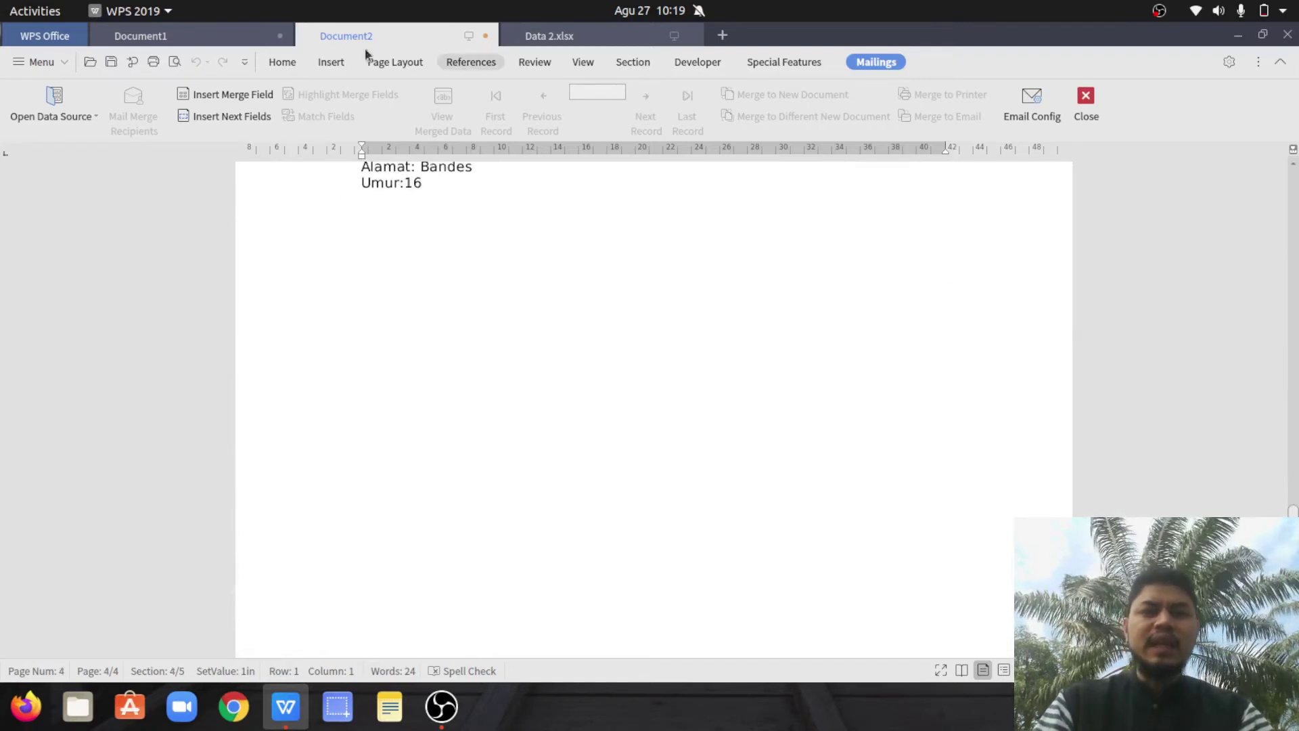
pyautogui.click(235, 37)
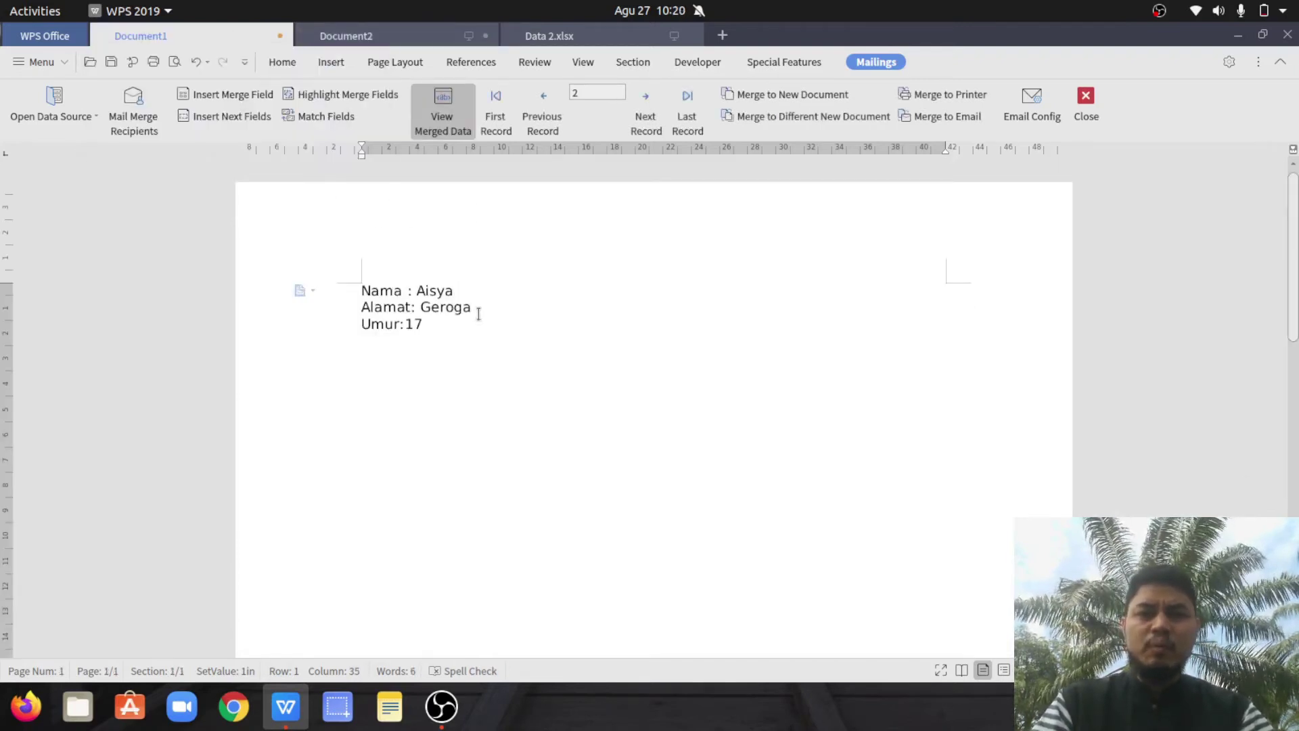
pyautogui.click(823, 119)
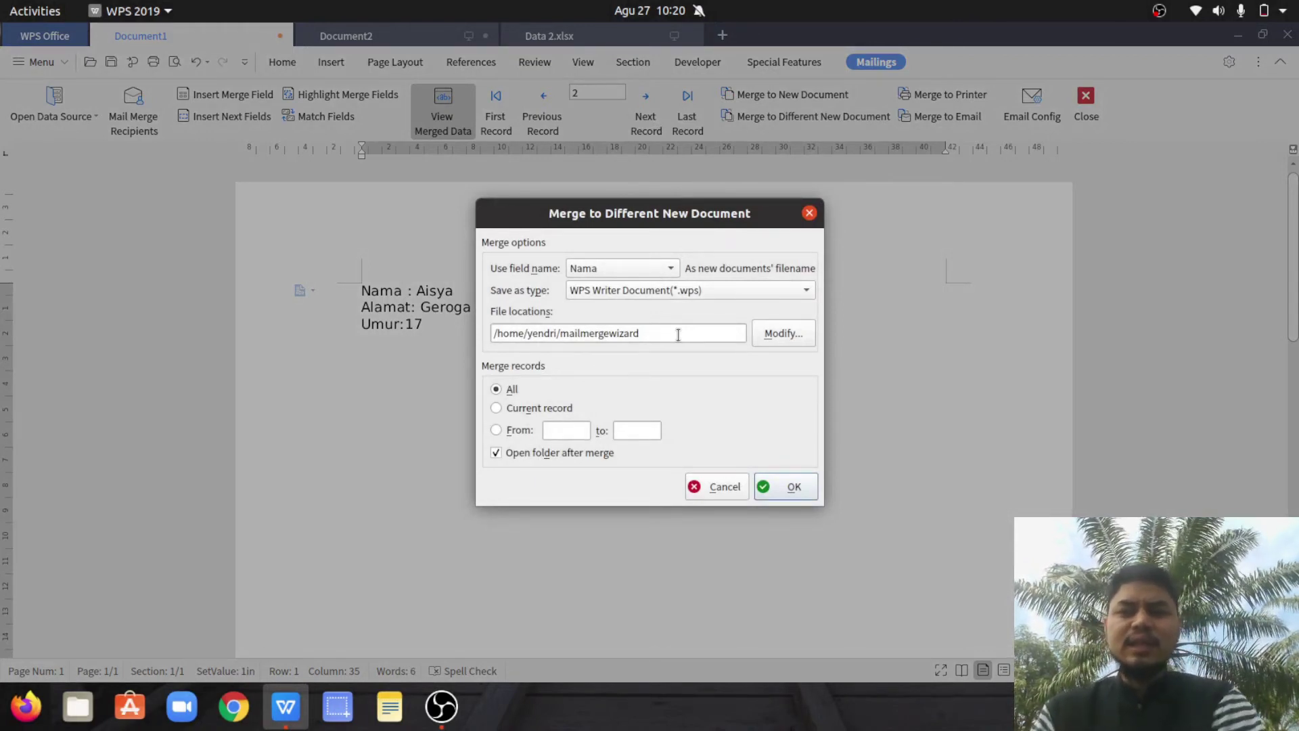
pyautogui.click(678, 334)
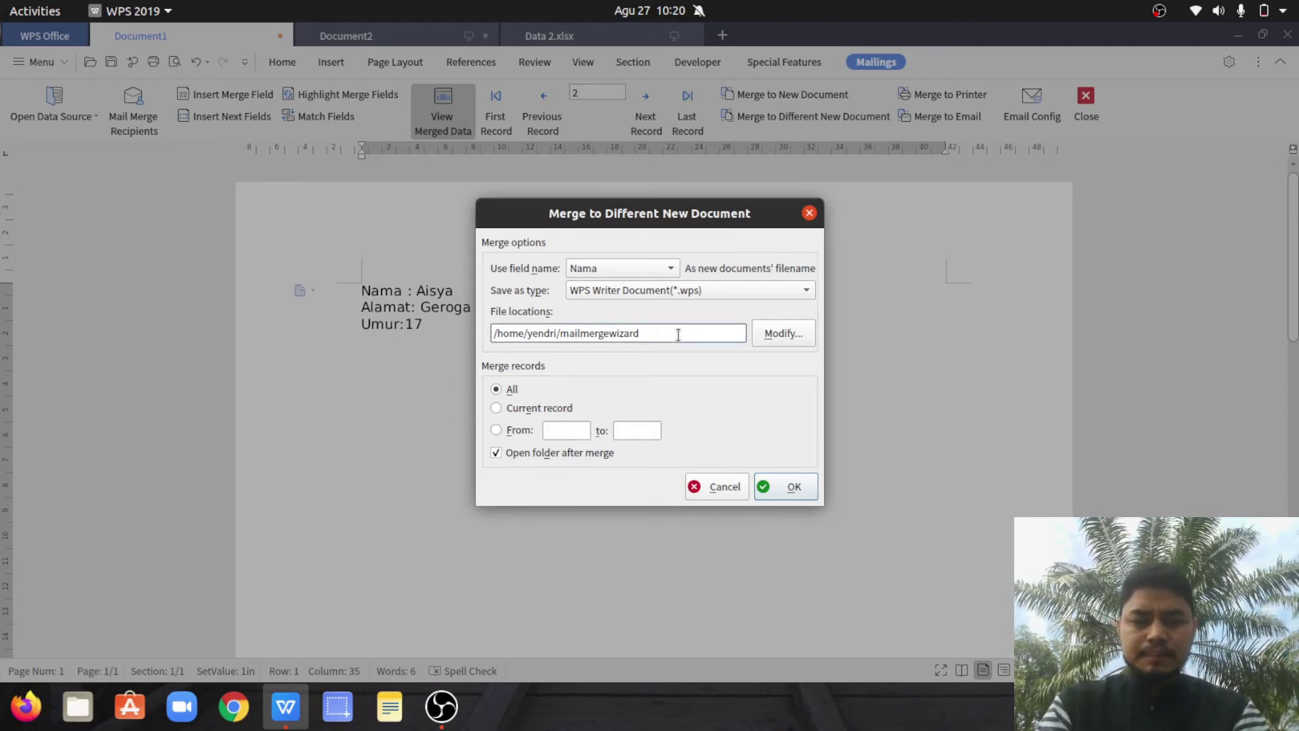
pyautogui.write('2')
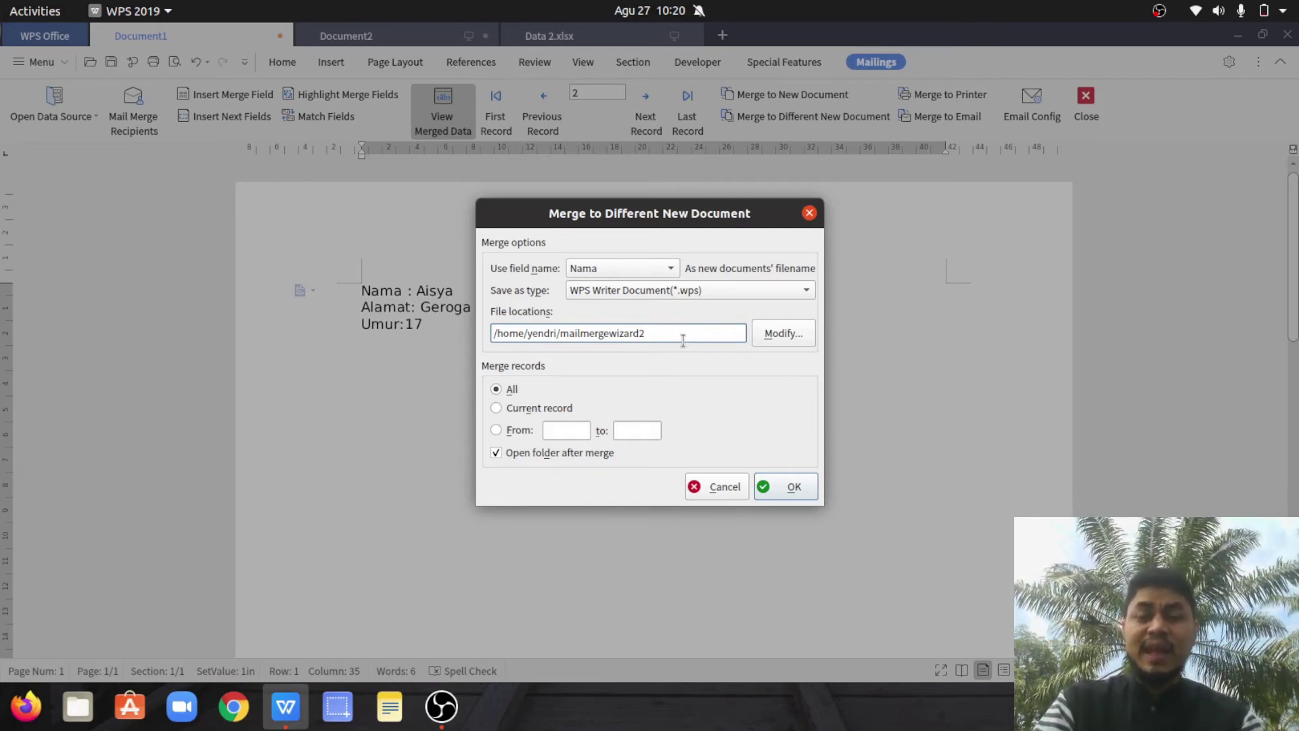
pyautogui.click(798, 485)
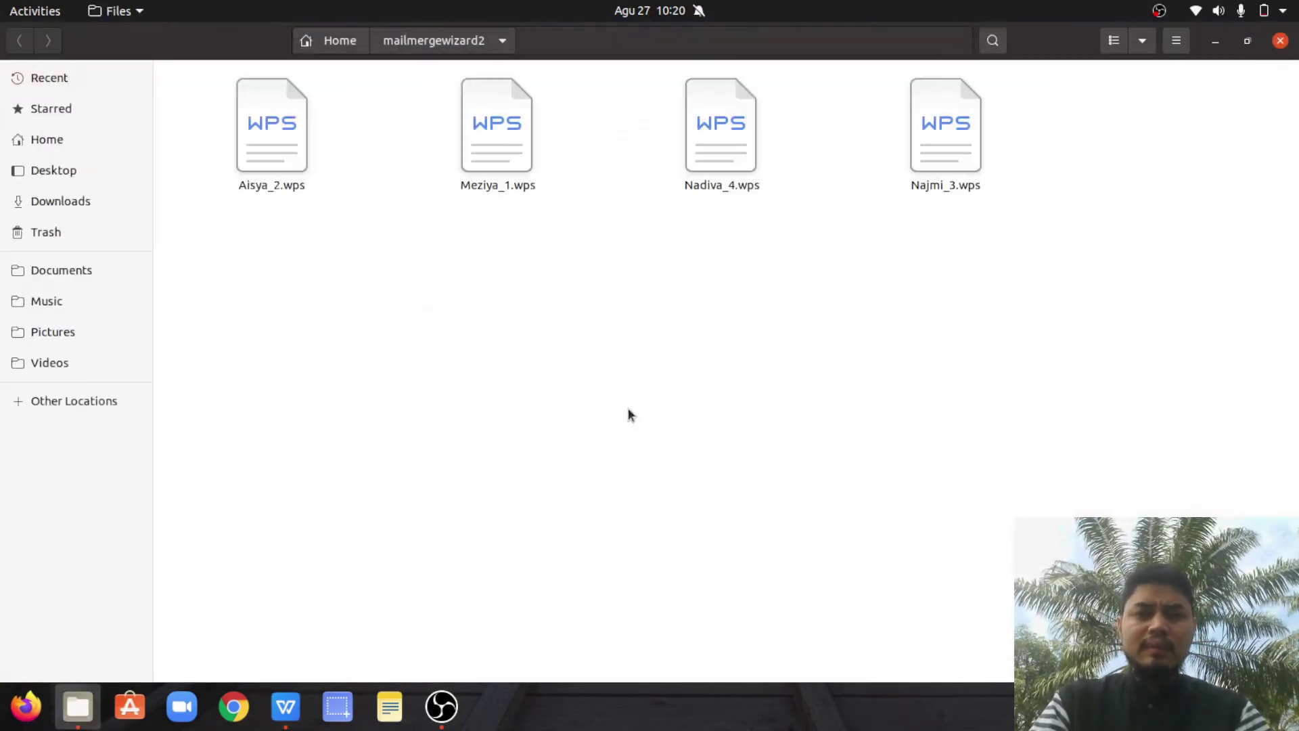
# Check the individual merged files in the mailmergewizard2 folder against the records in Data 2.xlsx.
pyautogui.click(297, 171)
pyautogui.press('Right')
pyautogui.press('Right')
pyautogui.press('Right')
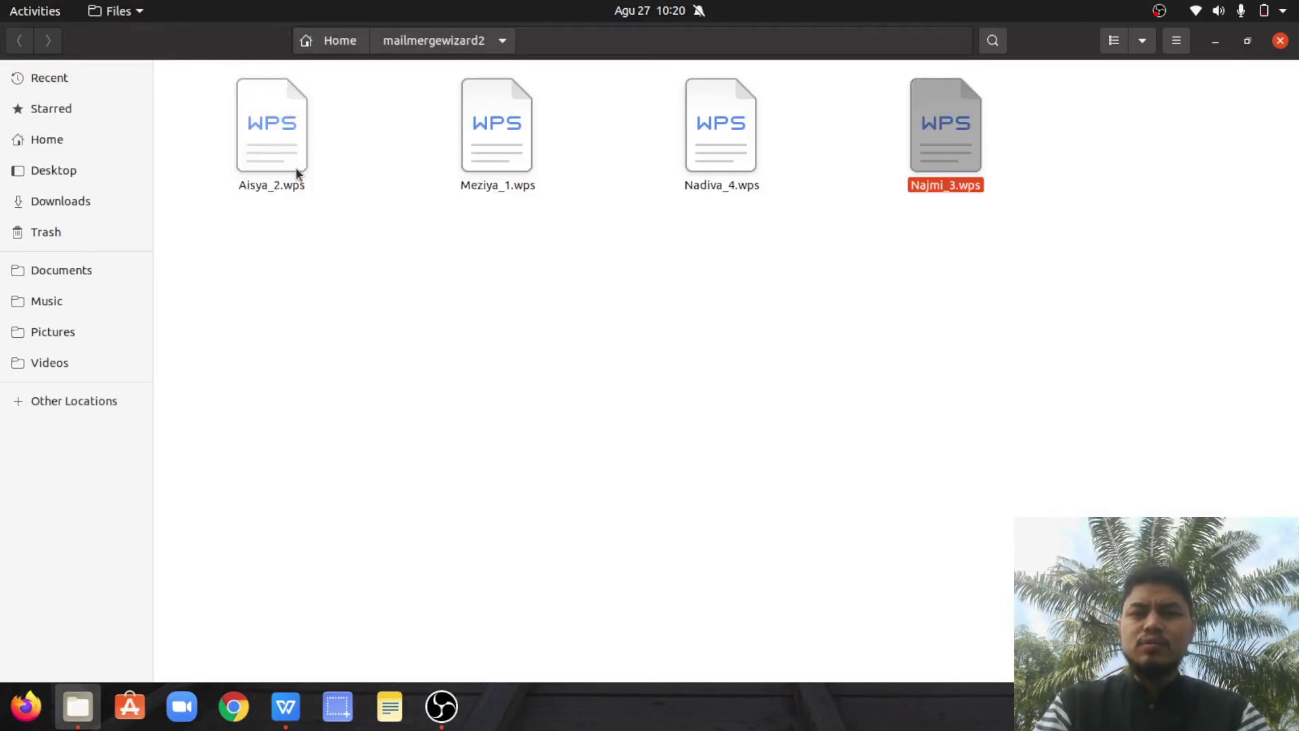
pyautogui.click(1215, 42)
pyautogui.click(548, 36)
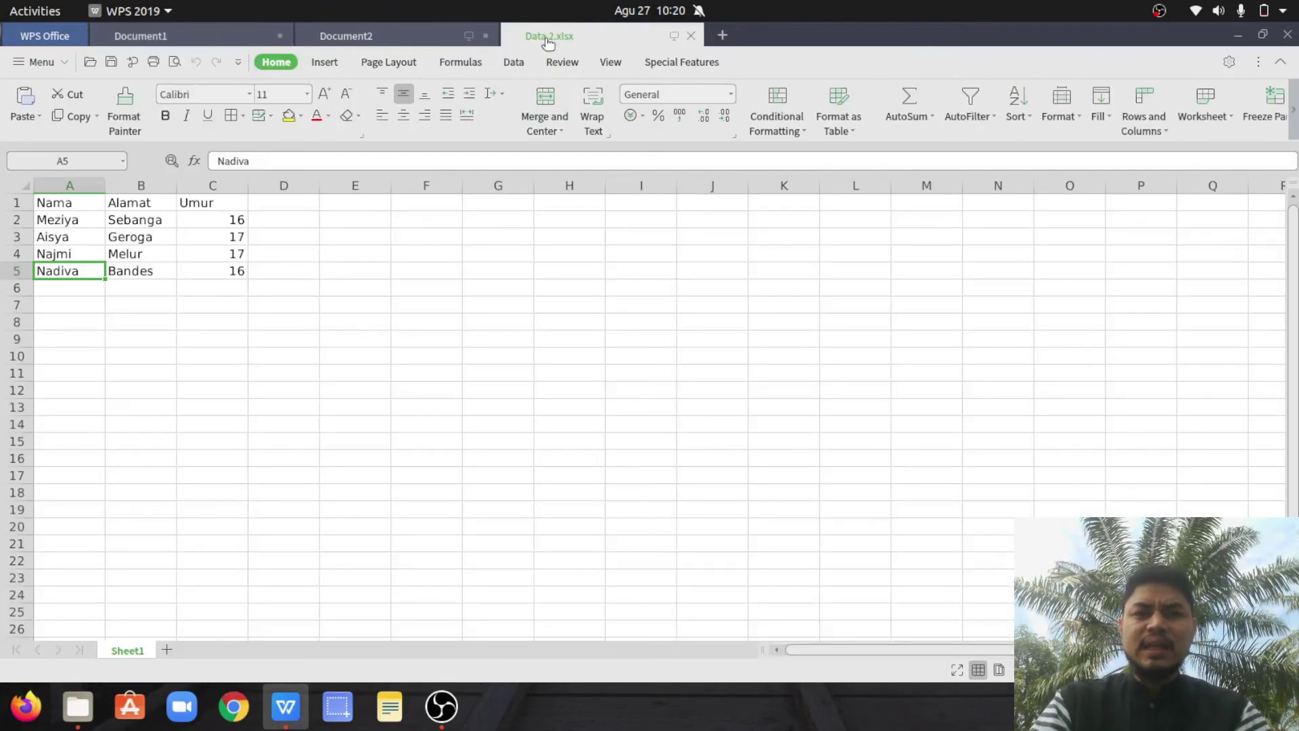
# View the Merge to Printer options for Document1 and close them without printing.
pyautogui.click(215, 39)
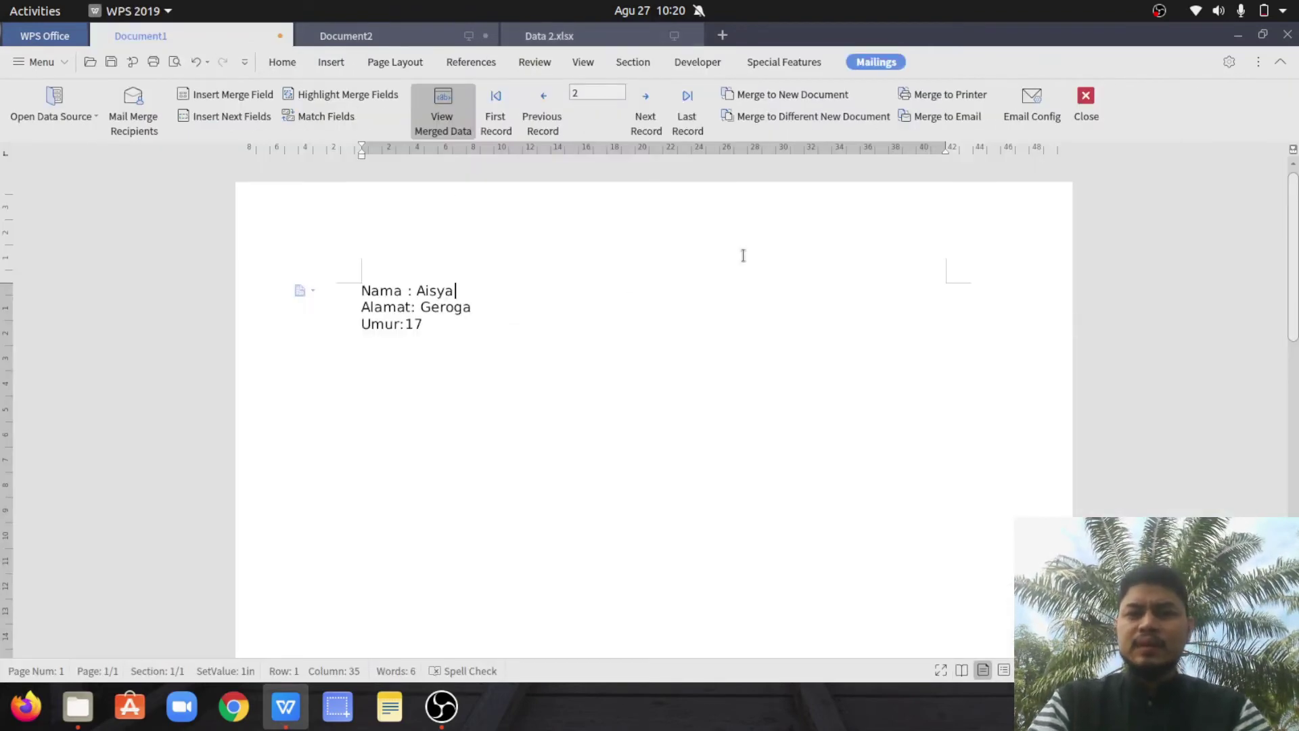
pyautogui.click(951, 98)
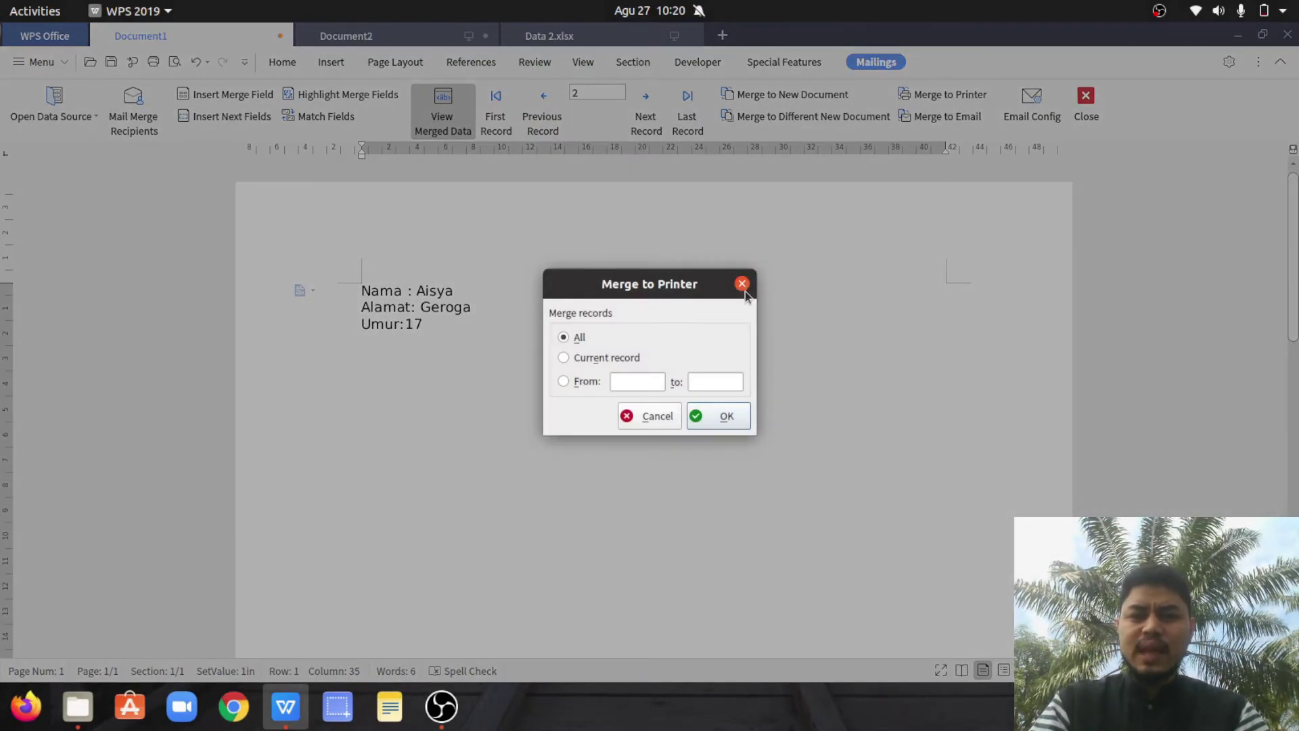
pyautogui.click(742, 284)
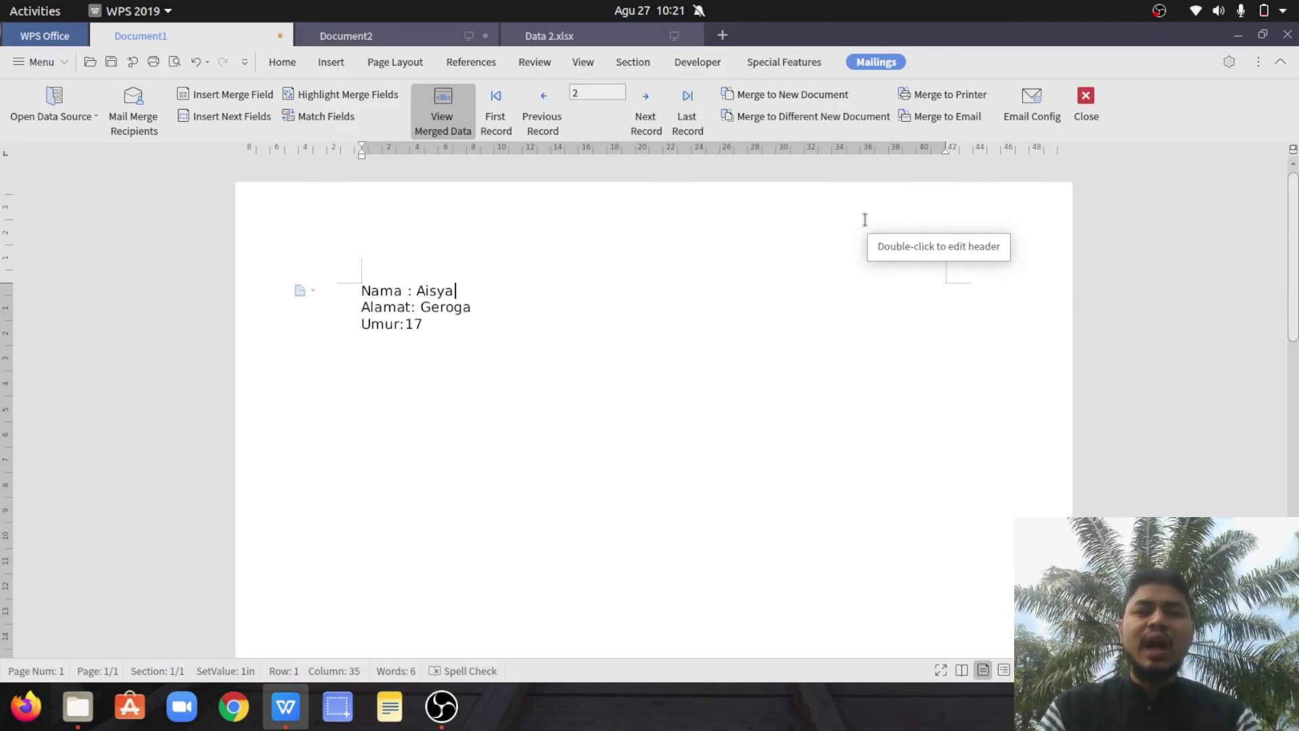
pyautogui.click(618, 40)
pyautogui.click(323, 304)
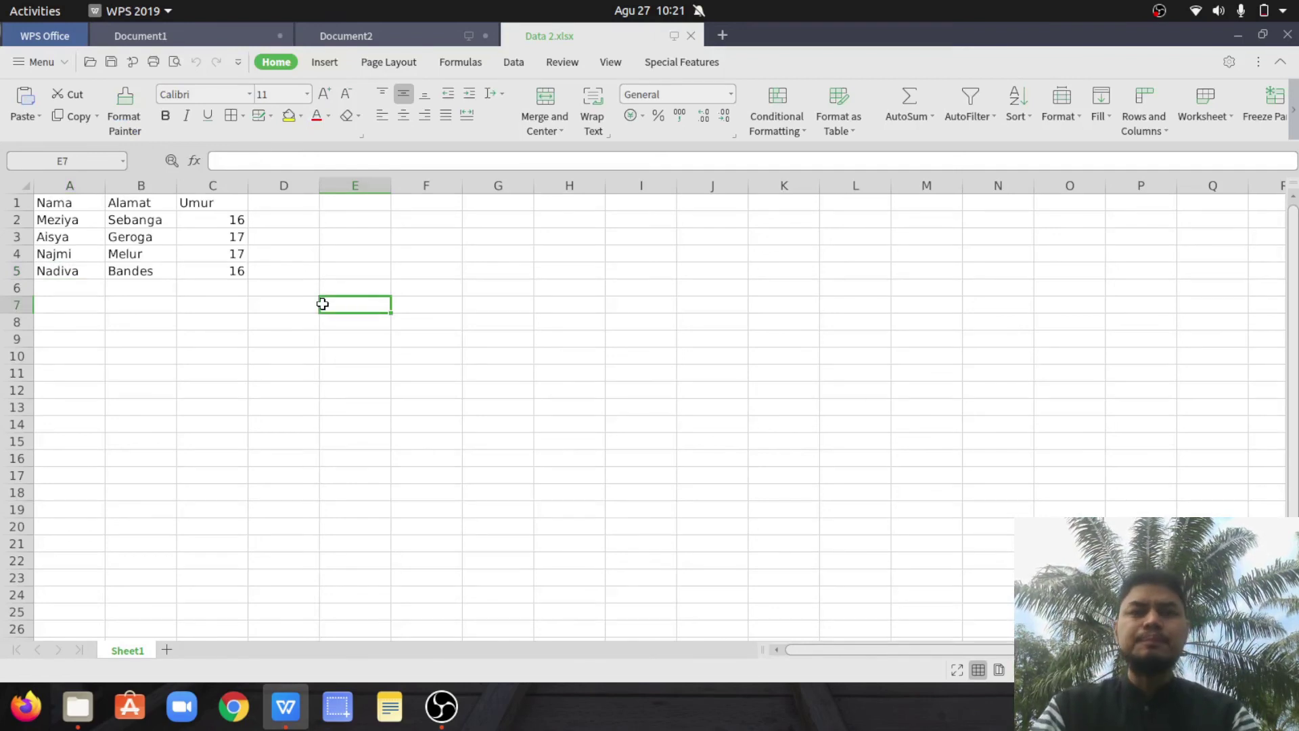
pyautogui.click(200, 40)
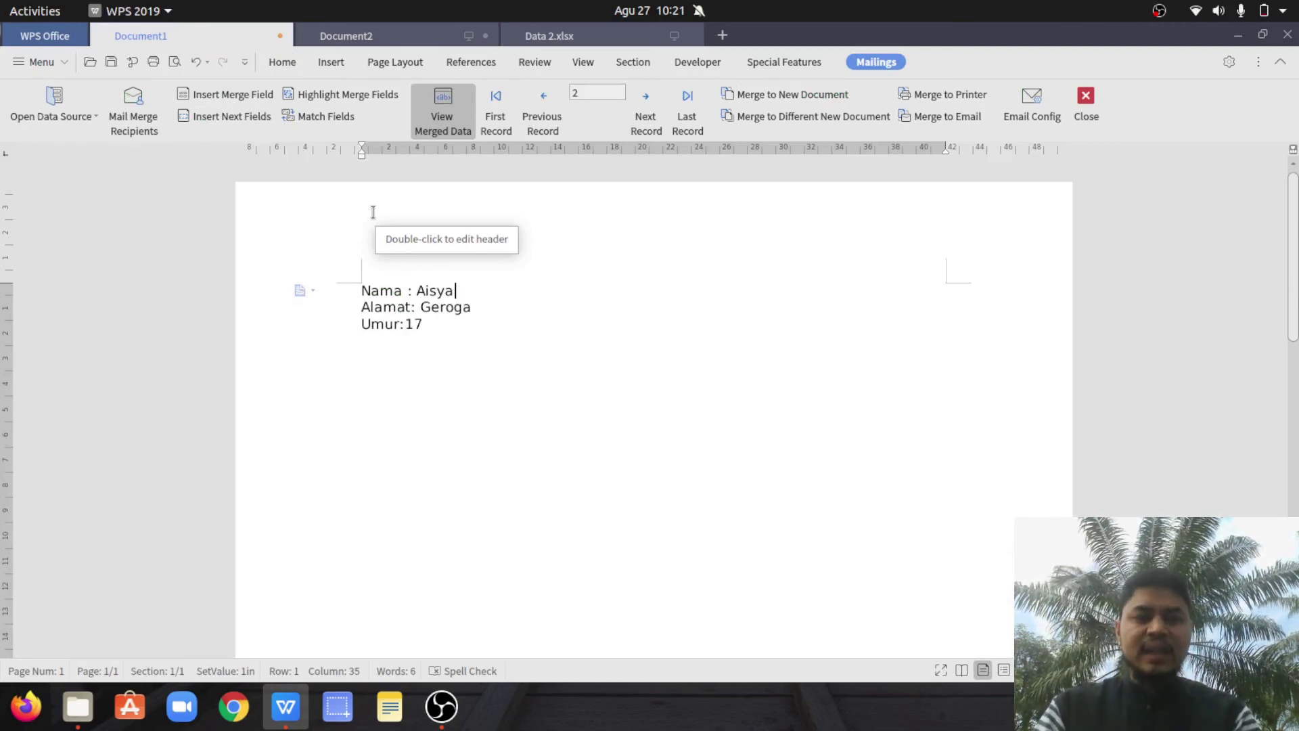
pyautogui.click(566, 36)
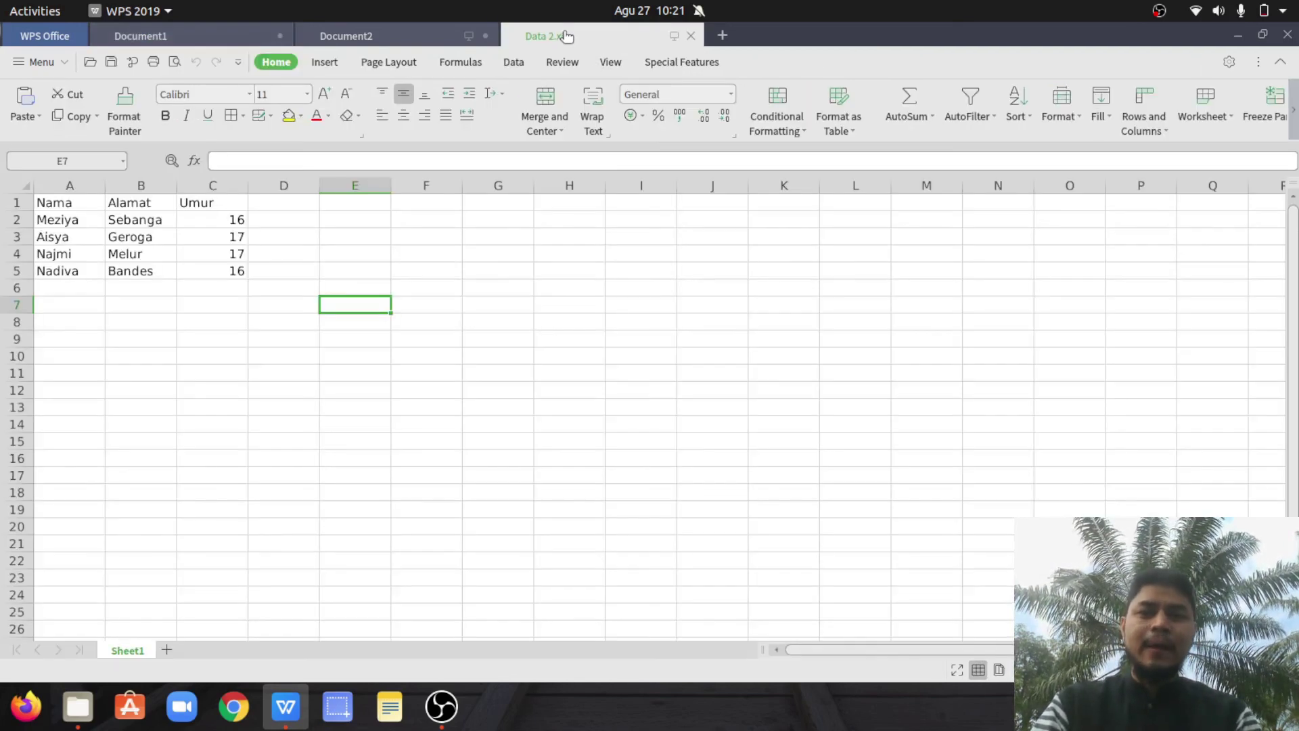
pyautogui.click(192, 37)
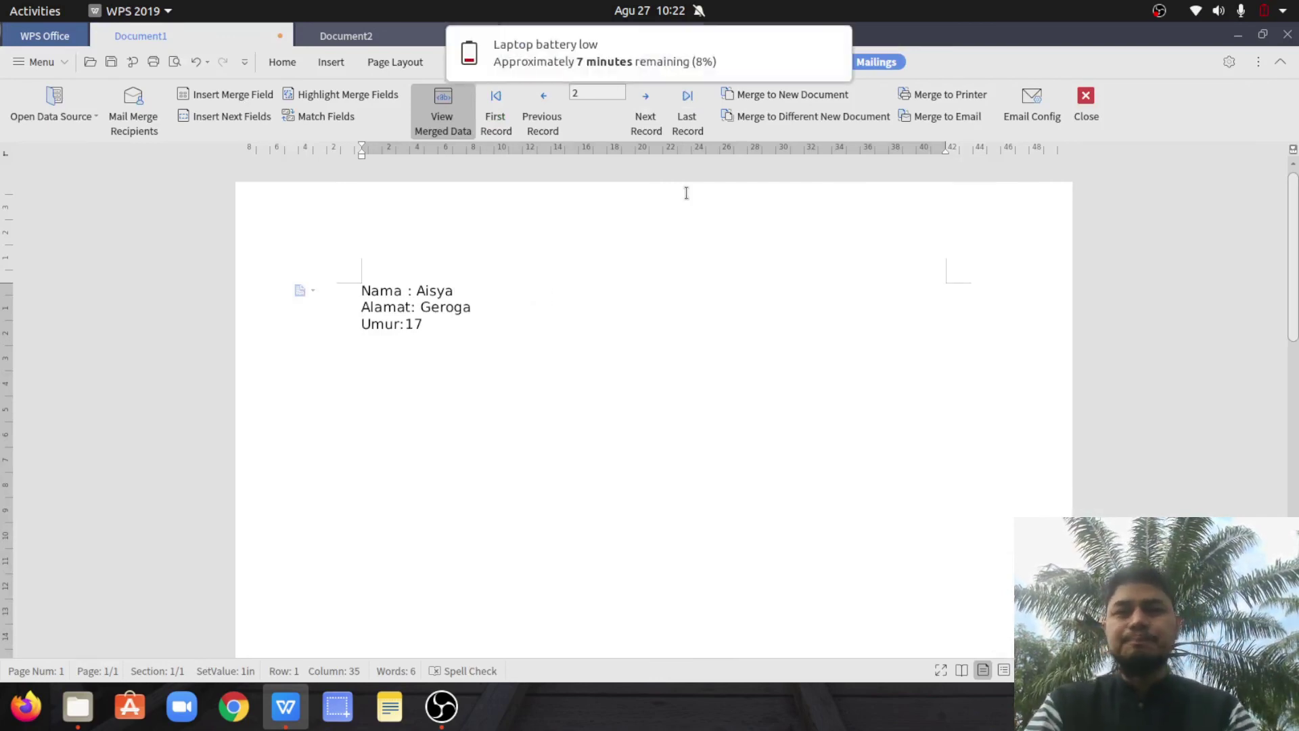
pyautogui.click(833, 44)
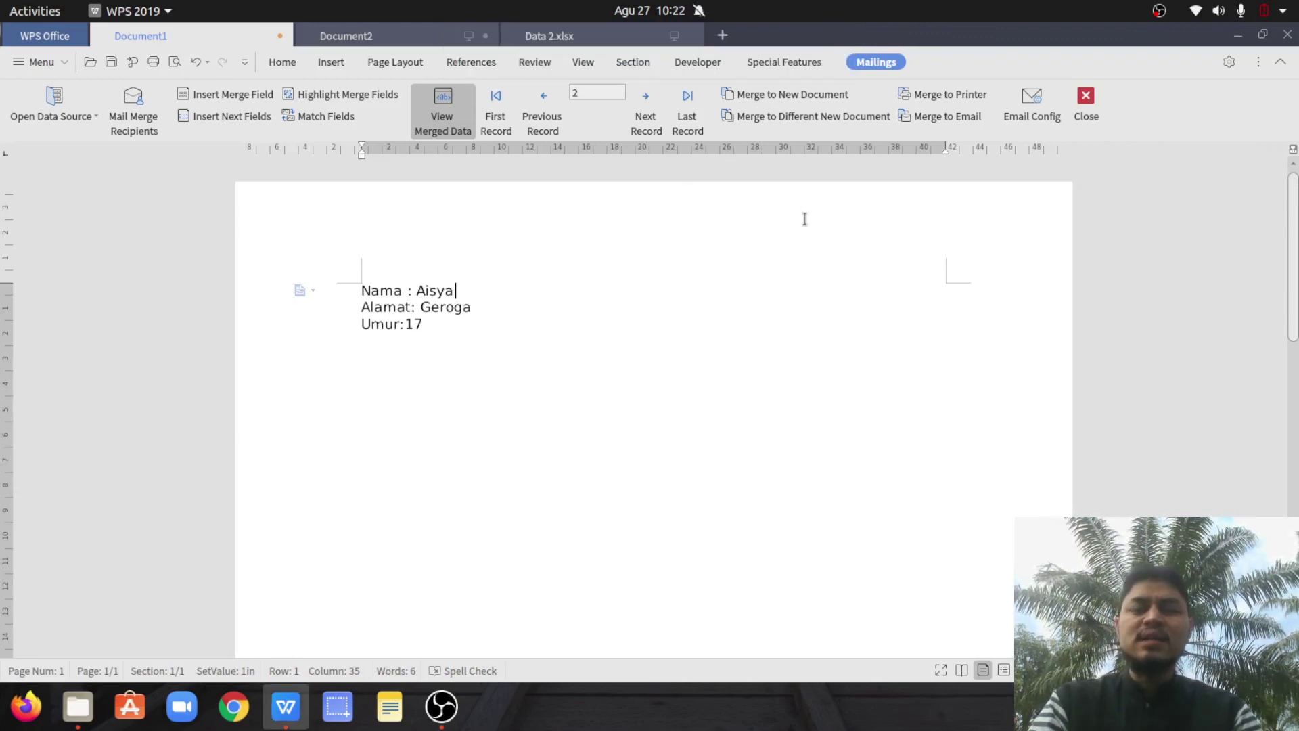